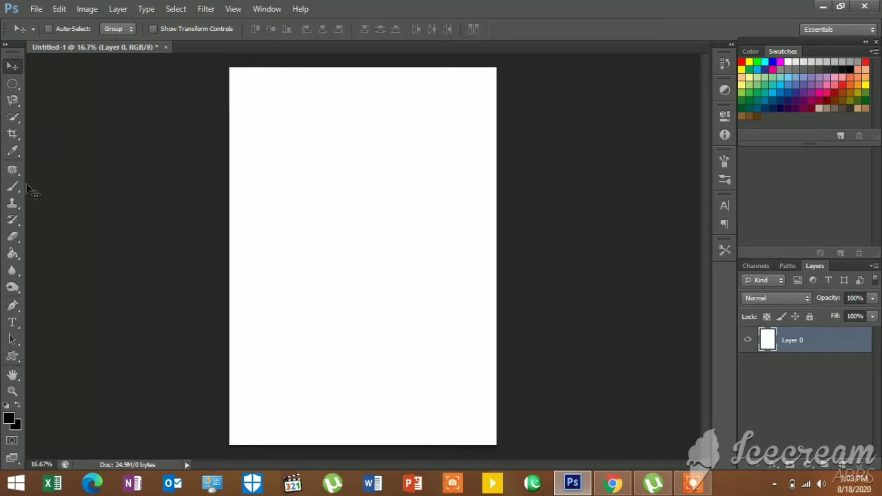
# Switch to the Pen tool over the blank Untitled-1 document
pyautogui.click(12, 306)
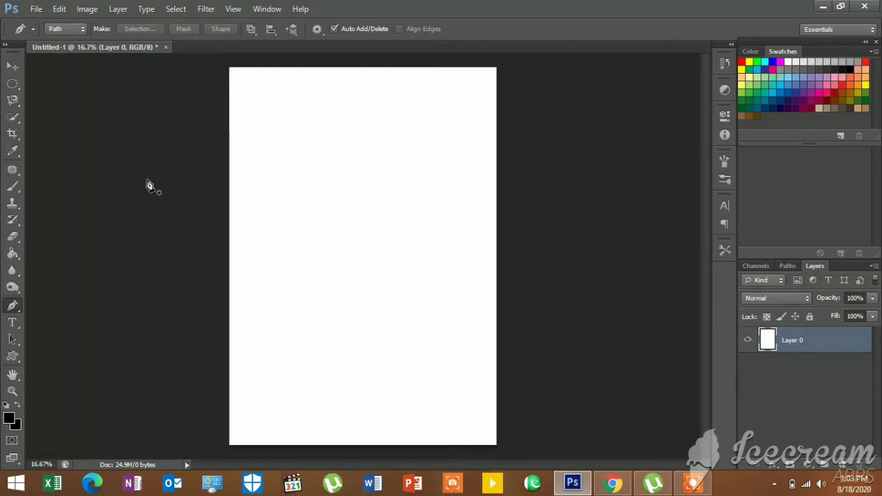
# Set the Pen to Shape mode with a white 0.74 pt stroke, and place the first anchor
pyautogui.click(81, 30)
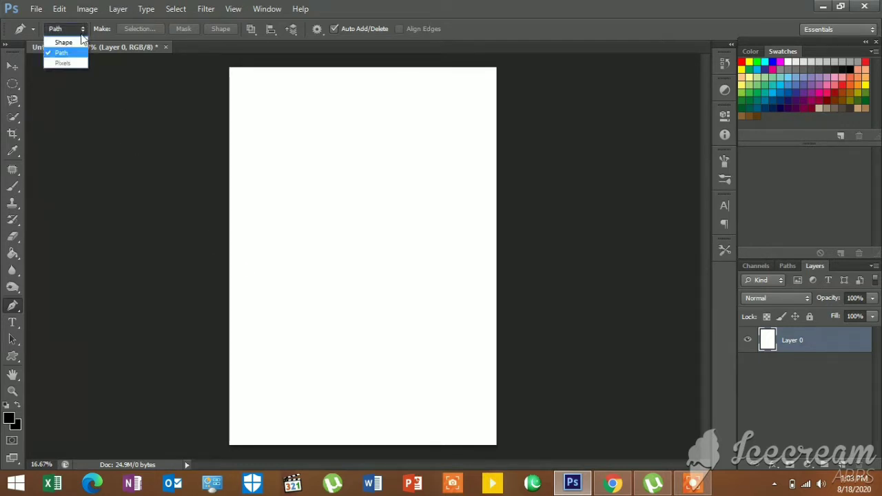
pyautogui.click(81, 53)
pyautogui.click(75, 30)
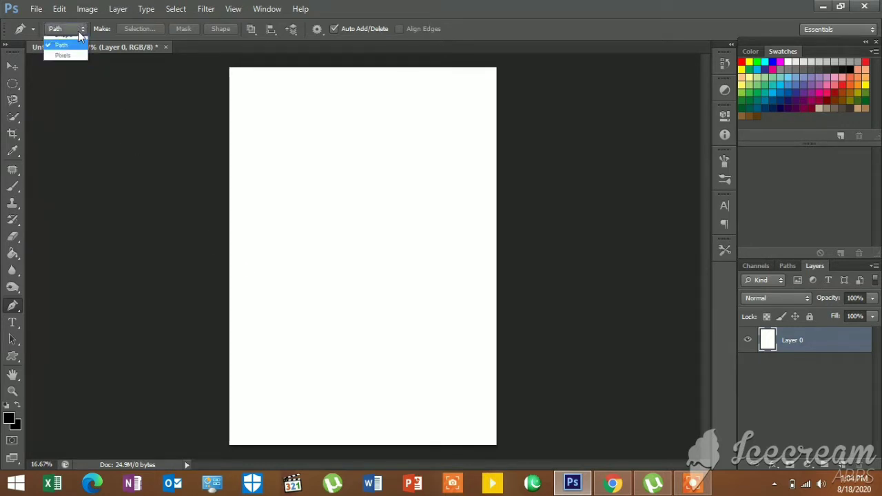
pyautogui.click(77, 43)
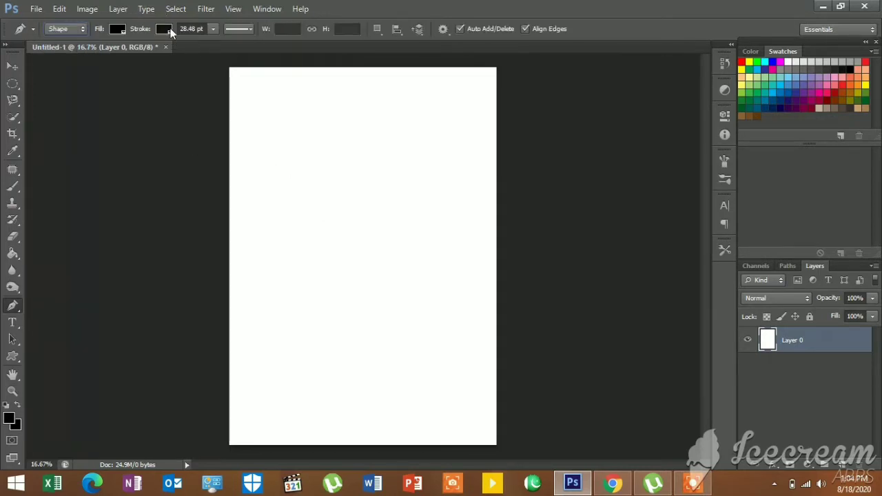
pyautogui.click(118, 28)
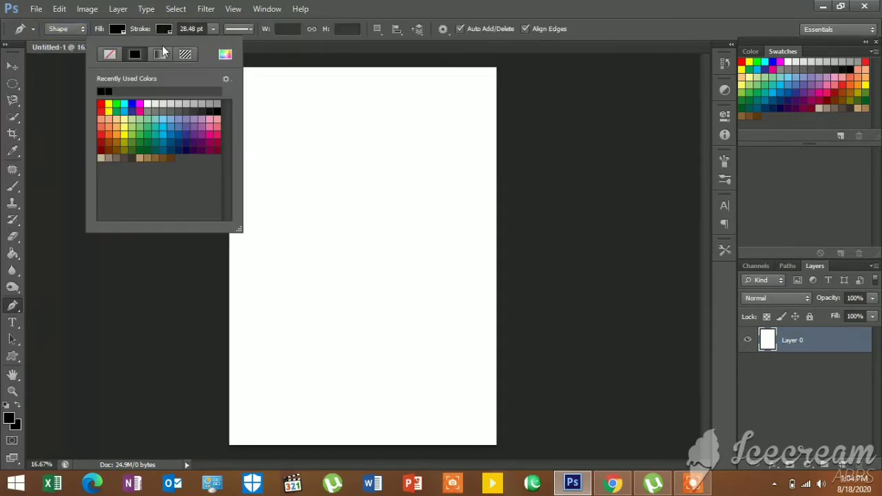
pyautogui.click(147, 104)
pyautogui.click(212, 30)
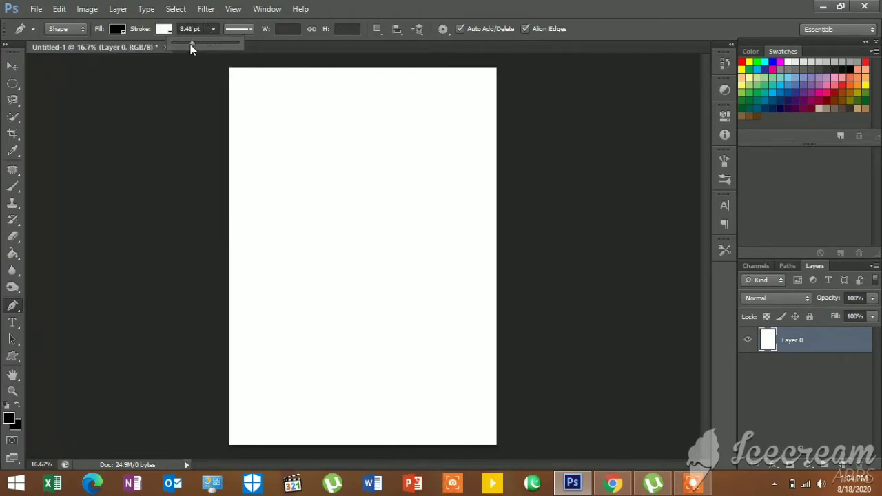
pyautogui.moveTo(190, 44); pyautogui.dragTo(169, 44)
pyautogui.click(290, 160)
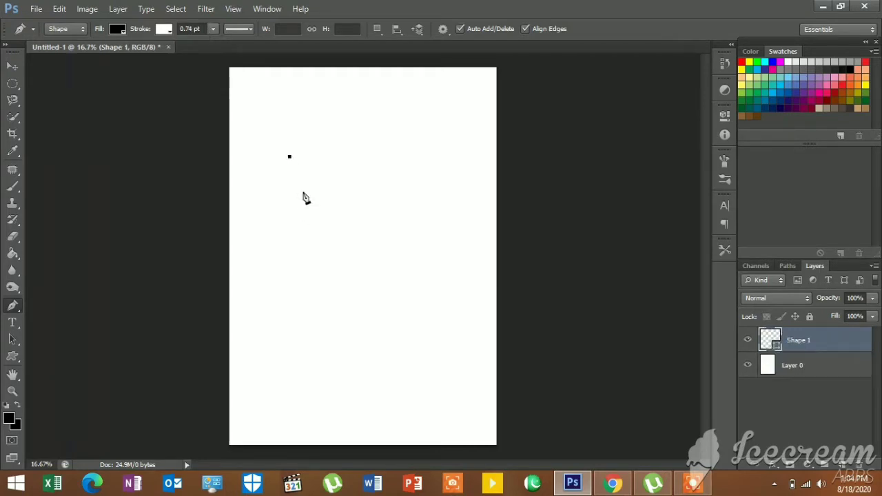
# Add six more corners and close on the start point, forming a black seven-sided polygon
pyautogui.click(461, 246)
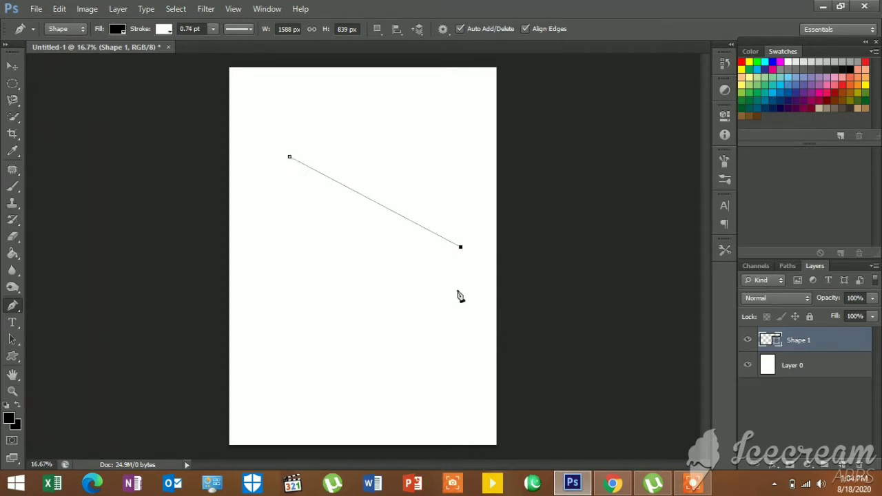
pyautogui.click(428, 279)
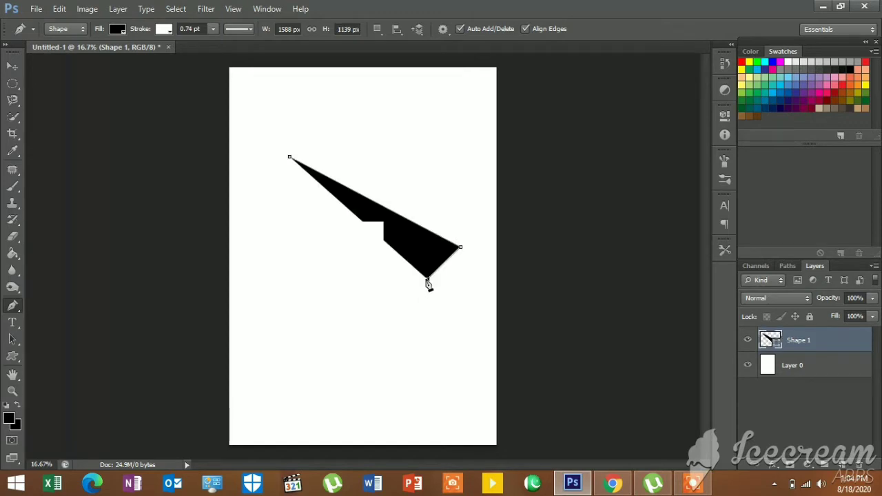
pyautogui.click(385, 278)
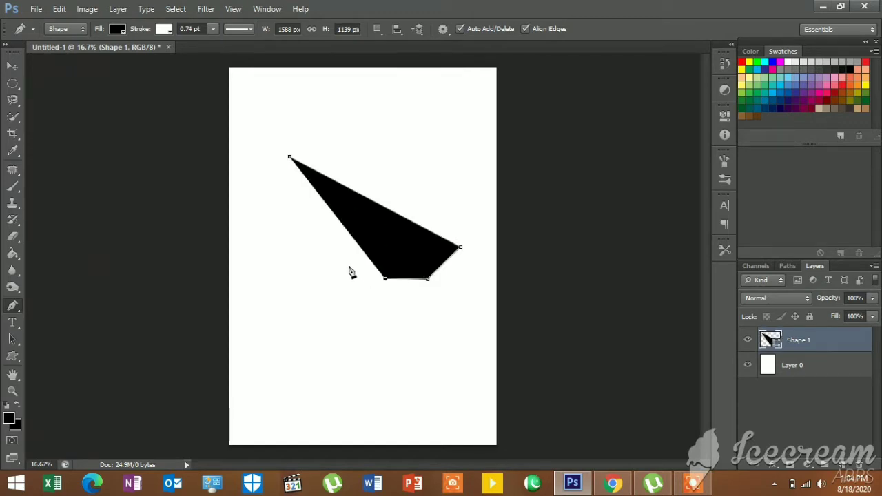
pyautogui.click(347, 266)
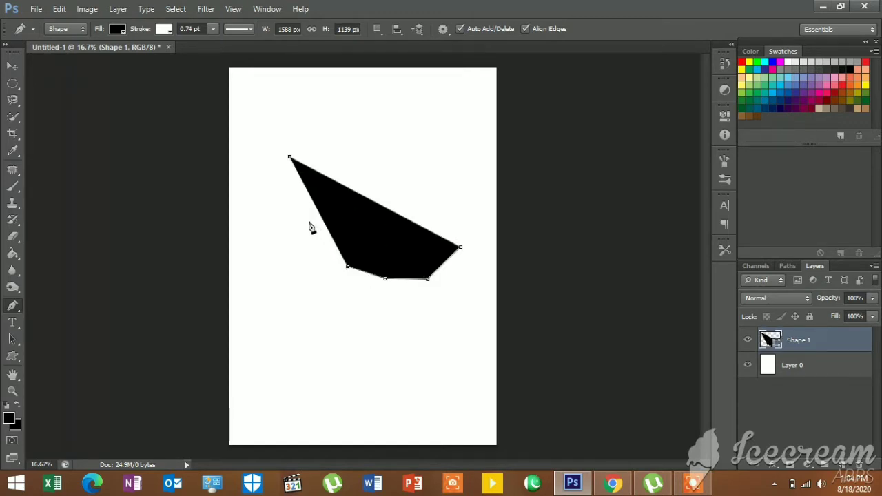
pyautogui.click(308, 221)
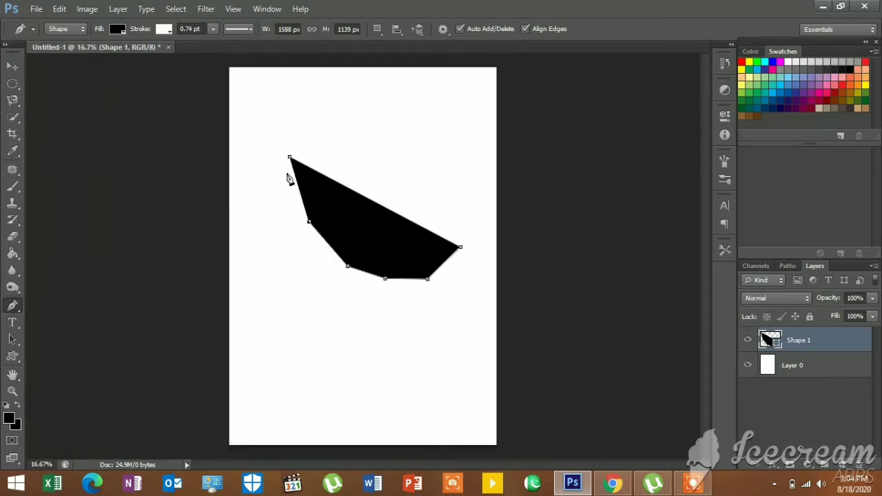
pyautogui.click(273, 213)
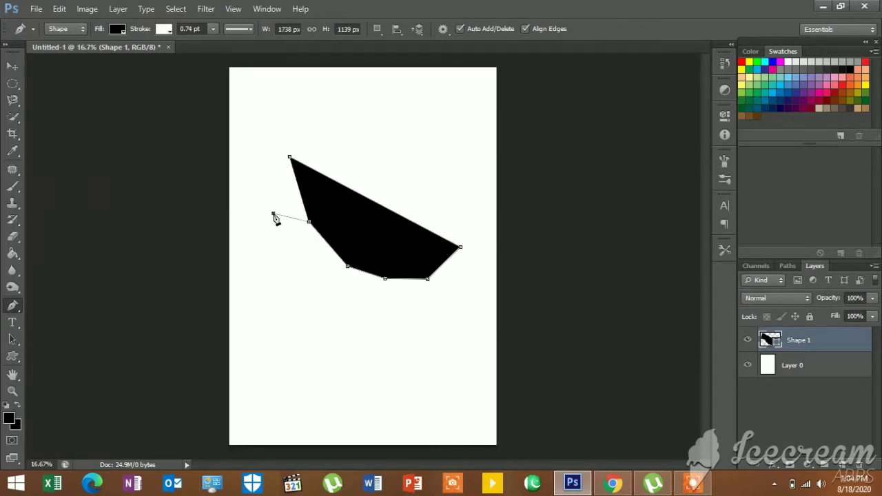
pyautogui.click(290, 159)
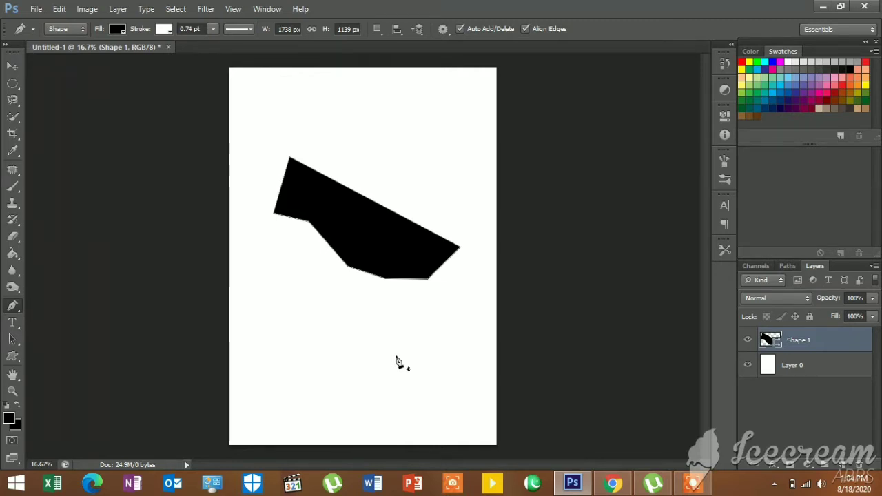
pyautogui.click(12, 66)
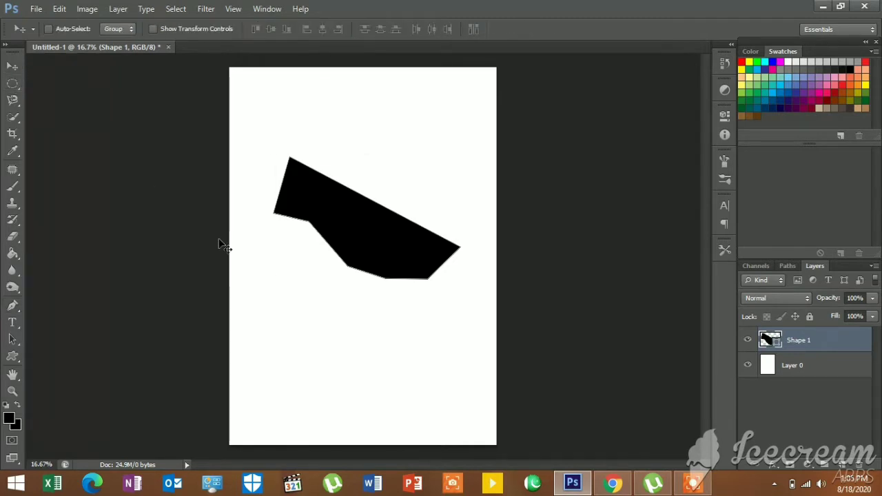
# Free-transform the polygon from its top-left corner, leaving it slightly larger, and commit
pyautogui.hotkey('ctrl', 't')
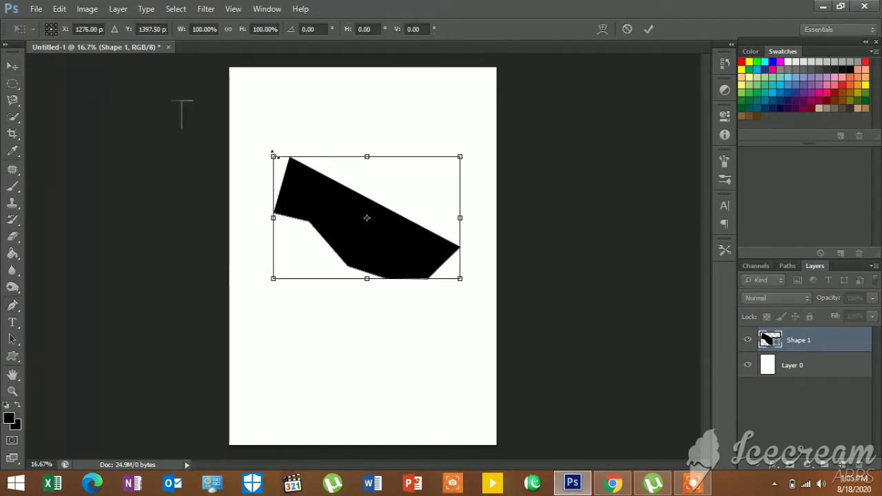
pyautogui.moveTo(274, 155); pyautogui.dragTo(365, 207)
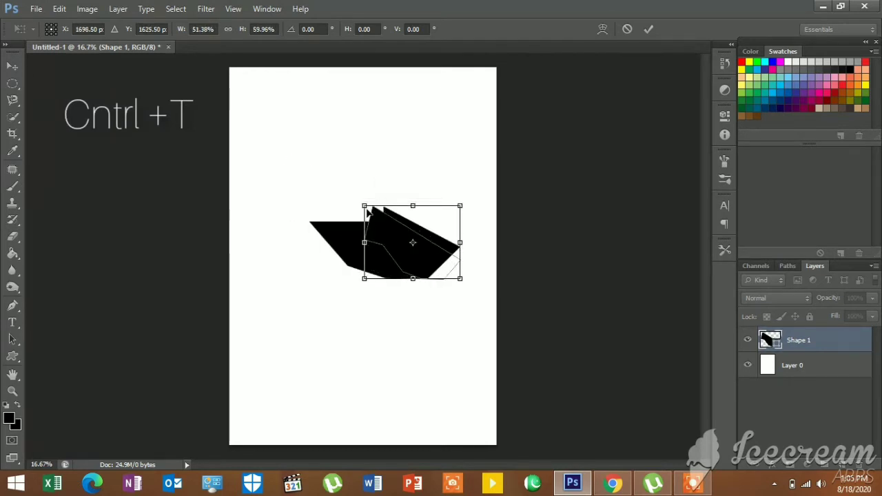
pyautogui.moveTo(363, 205); pyautogui.dragTo(260, 156)
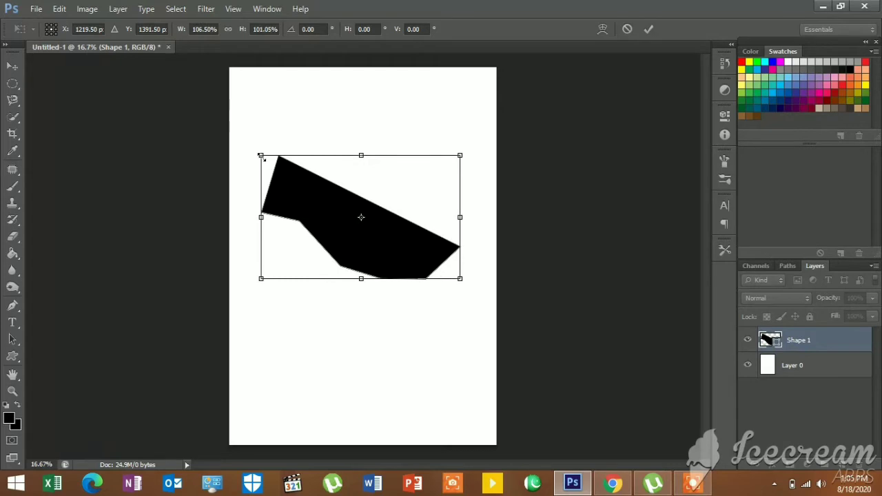
pyautogui.press('Return')
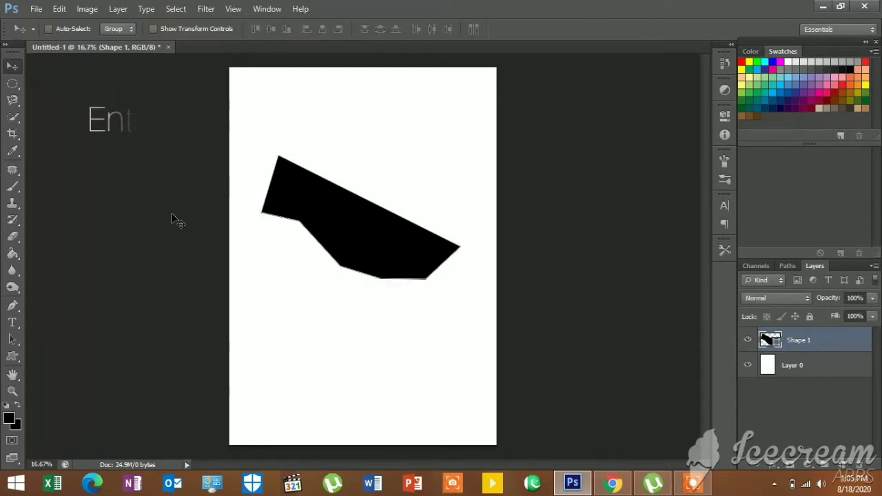
pyautogui.click(14, 306)
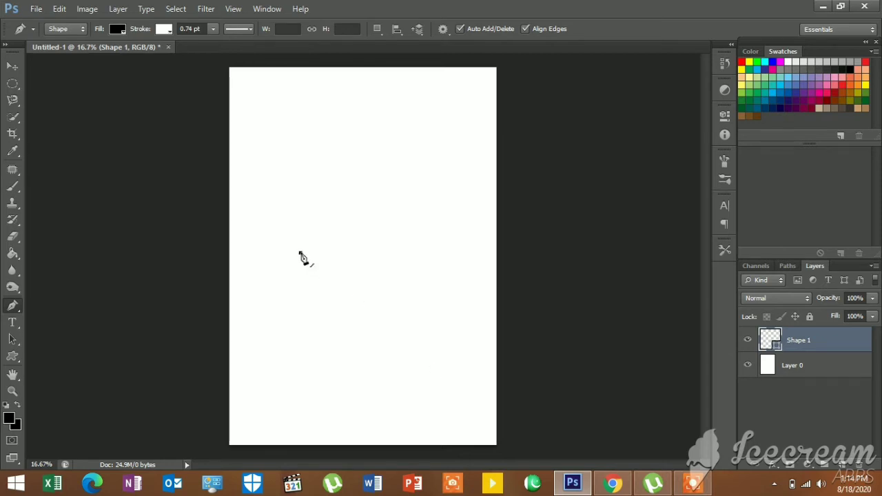
# Draw two curved anchors on Shape 1, removing the first anchor's outgoing curve handle
pyautogui.moveTo(412, 158); pyautogui.dragTo(500, 251)
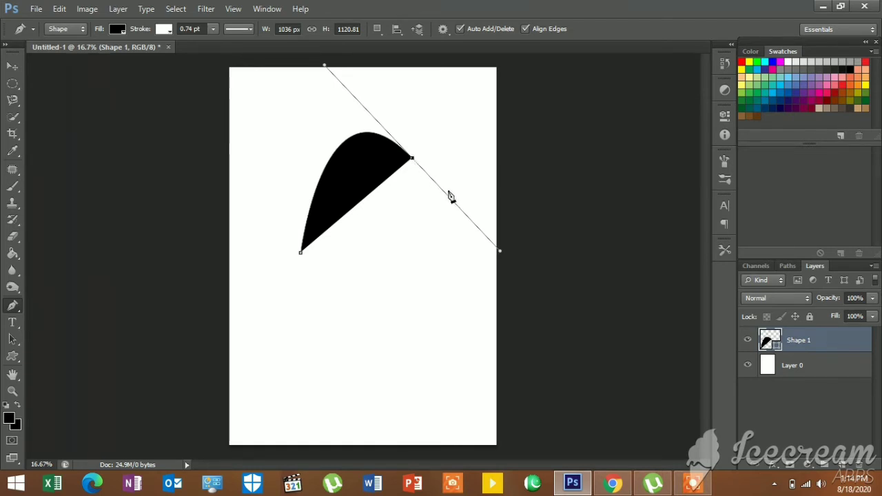
pyautogui.keyDown('alt'); pyautogui.click(413, 159); pyautogui.keyUp('alt')
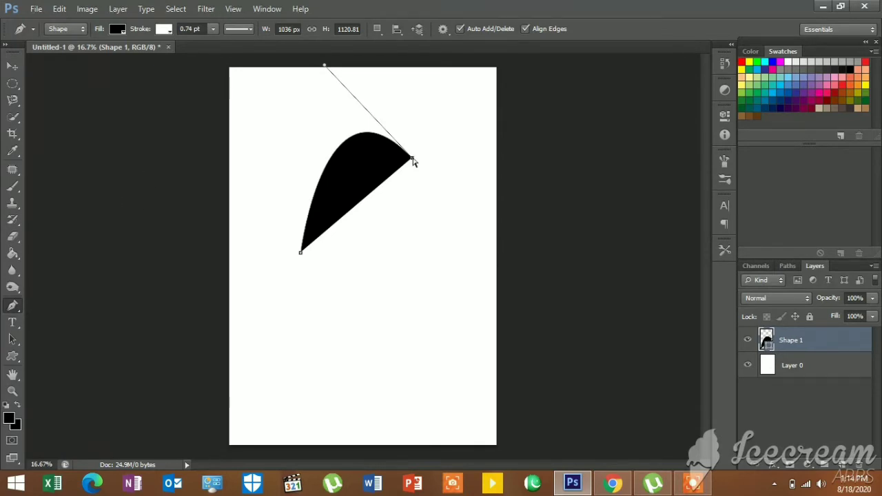
pyautogui.hotkey('ctrl', 'z')
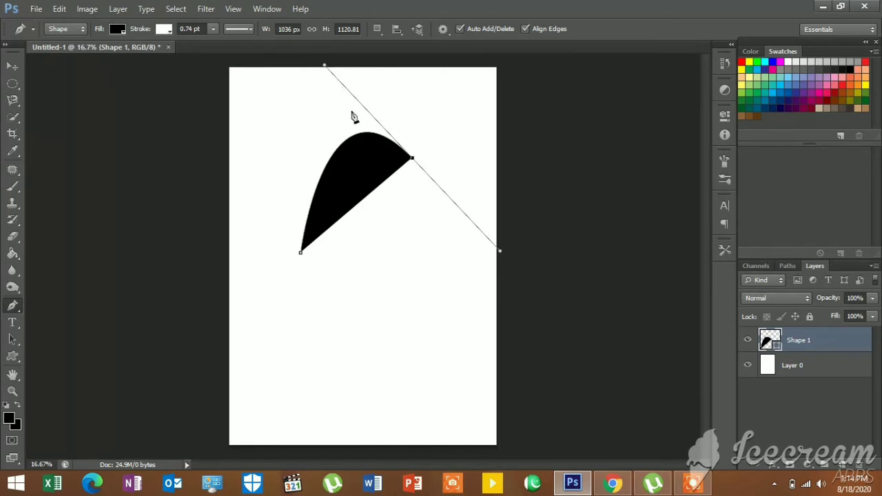
pyautogui.keyDown('alt'); pyautogui.click(412, 158); pyautogui.keyUp('alt')
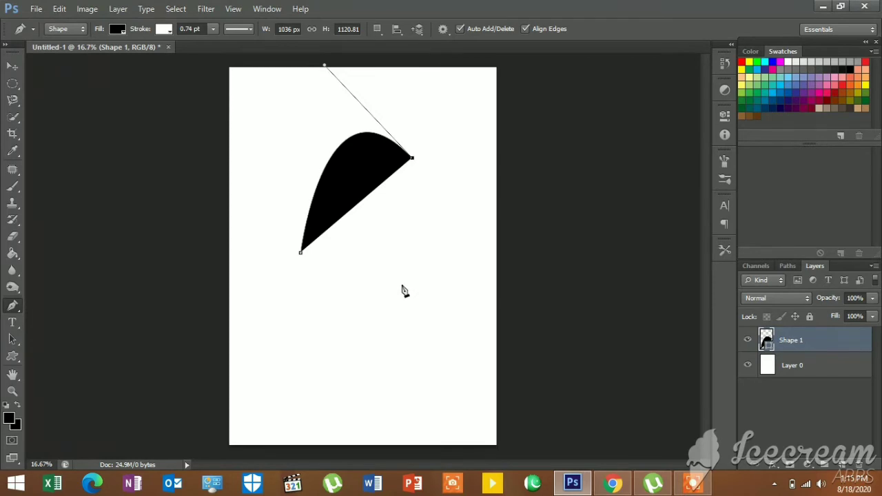
pyautogui.moveTo(402, 285)
pyautogui.mouseDown()
pyautogui.moveTo(431, 333)
pyautogui.moveTo(478, 328)
pyautogui.mouseUp()
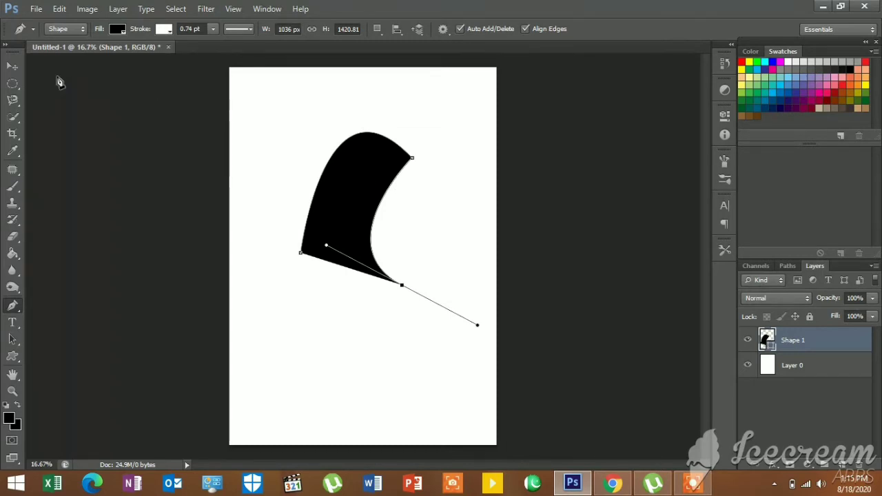
pyautogui.click(12, 66)
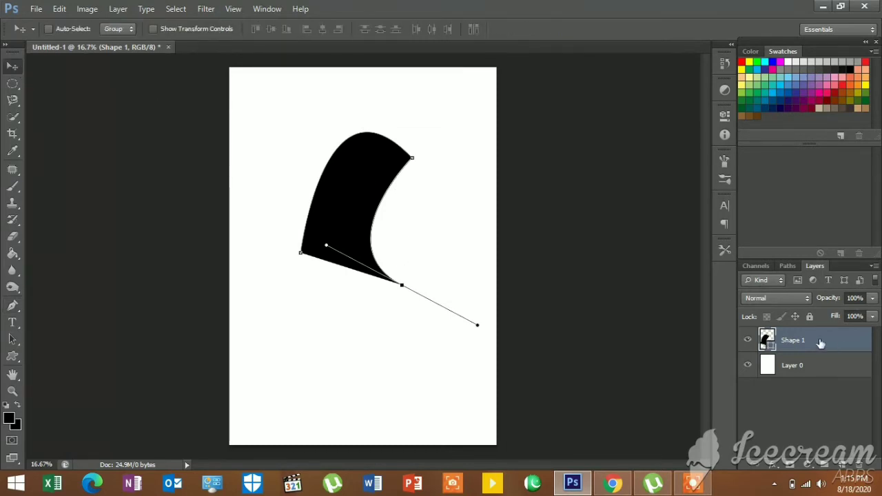
# Delete the curved Shape 1 layer and draw a closed five-sided black polygon near the page top
pyautogui.moveTo(820, 343); pyautogui.dragTo(860, 466)
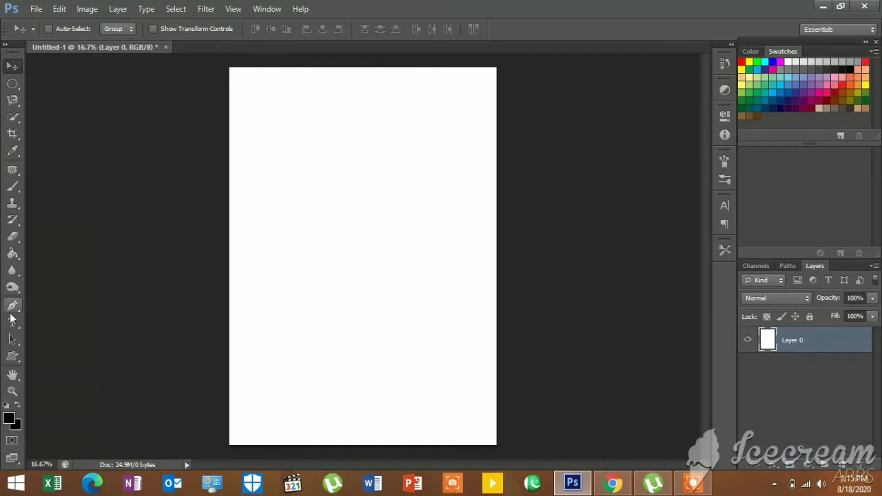
pyautogui.click(12, 308)
pyautogui.click(314, 122)
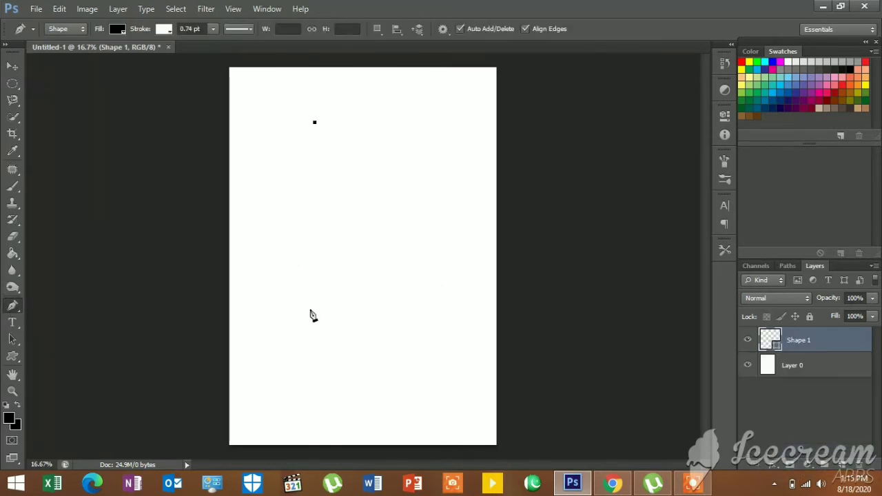
pyautogui.click(298, 252)
pyautogui.click(355, 249)
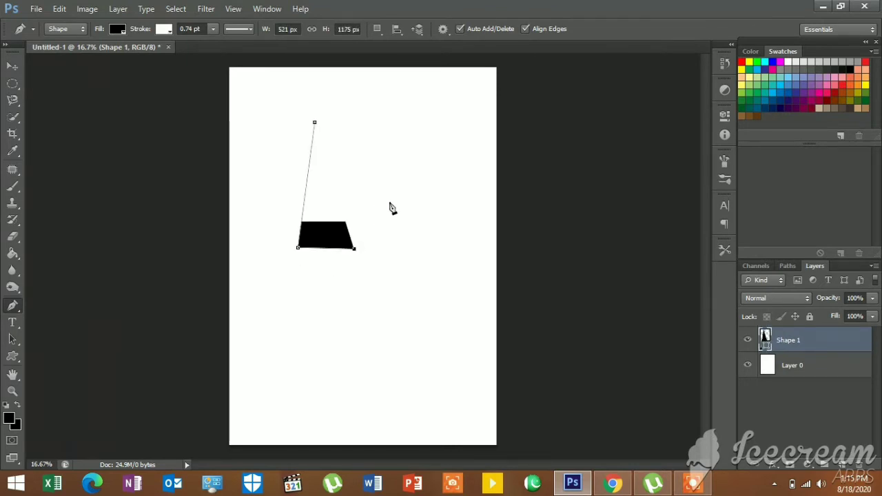
pyautogui.click(395, 219)
pyautogui.click(403, 181)
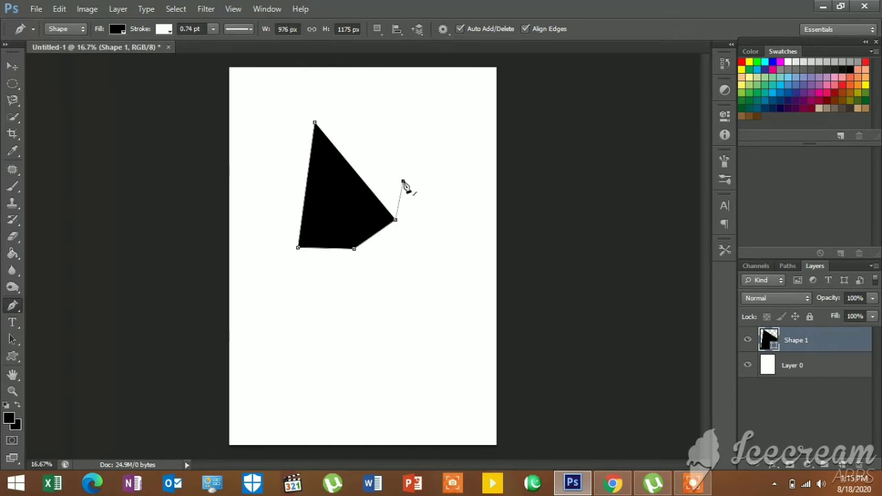
pyautogui.click(314, 123)
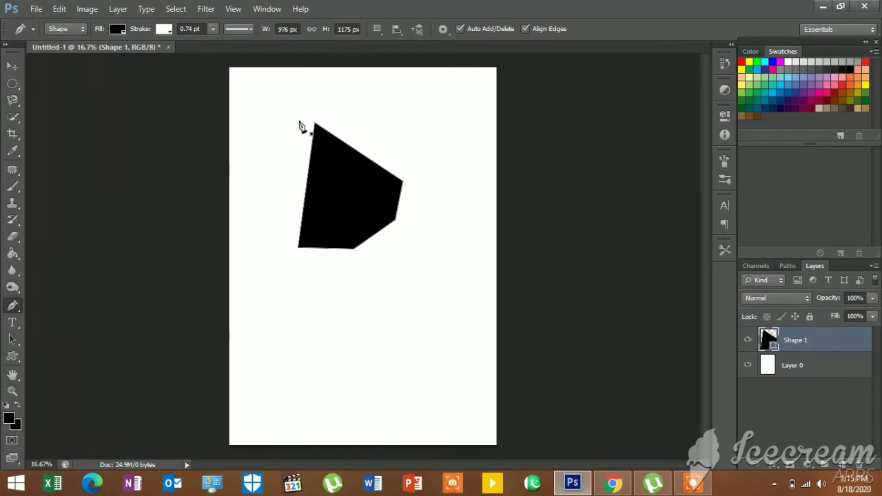
pyautogui.click(119, 30)
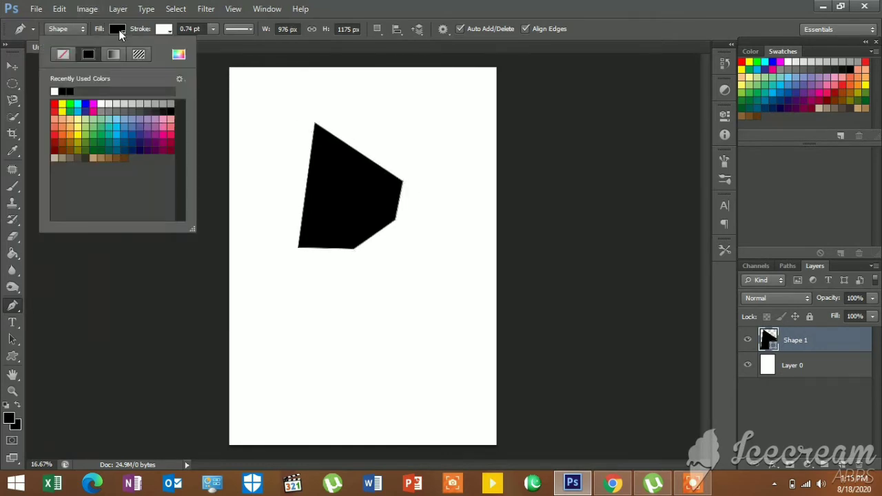
# Try several fill swatches and settle on a navy blue fill
pyautogui.click(80, 128)
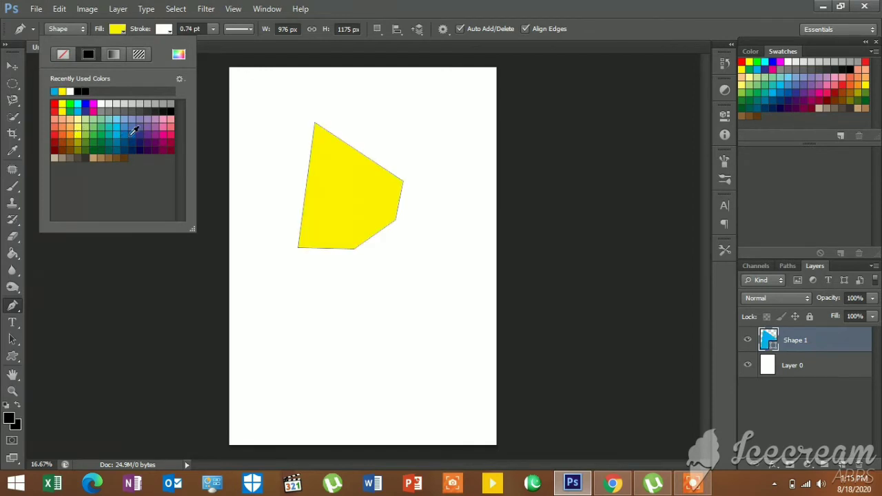
pyautogui.click(117, 128)
pyautogui.click(146, 135)
pyautogui.click(130, 149)
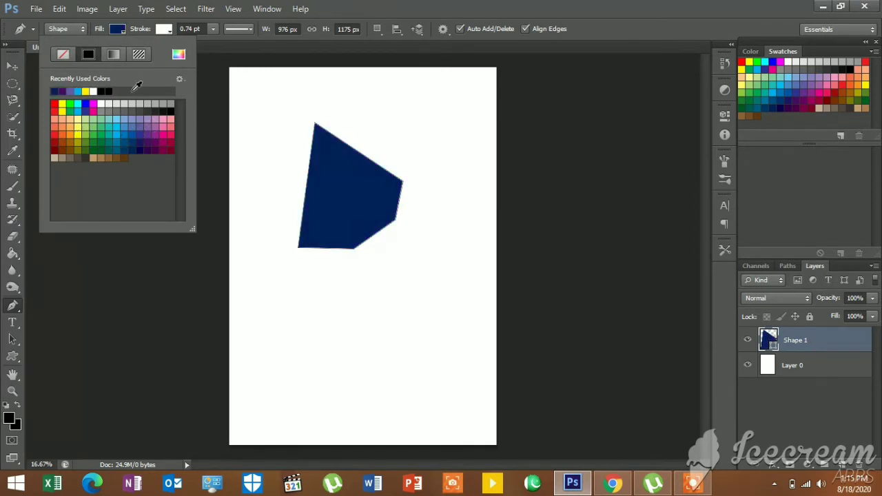
# Give the shape a teal outline and thicken the stroke to 23.76 pt
pyautogui.click(161, 33)
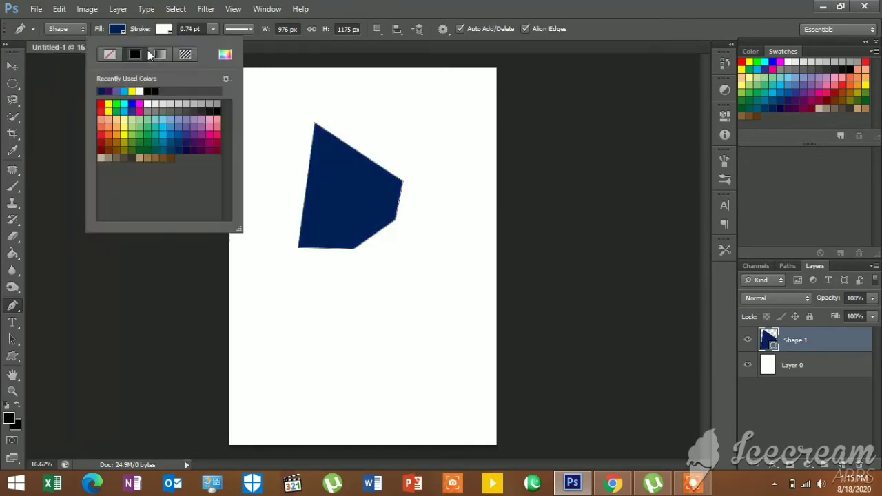
pyautogui.click(140, 105)
pyautogui.click(169, 138)
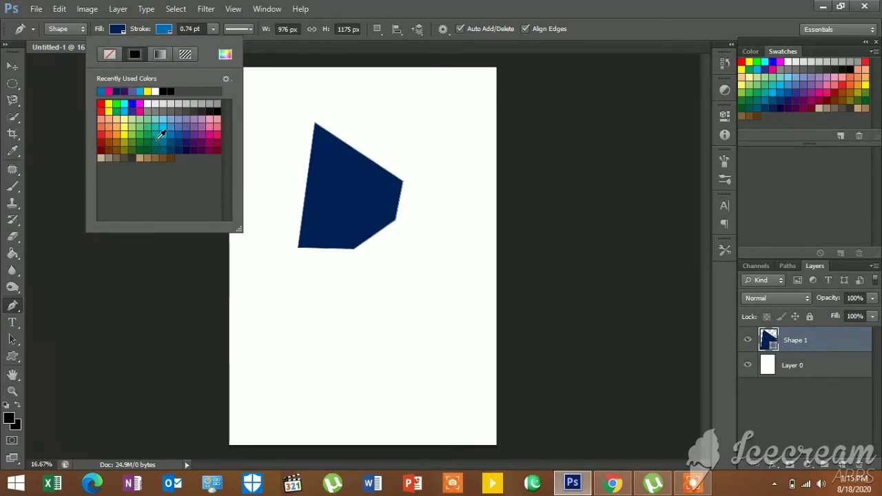
pyautogui.click(159, 138)
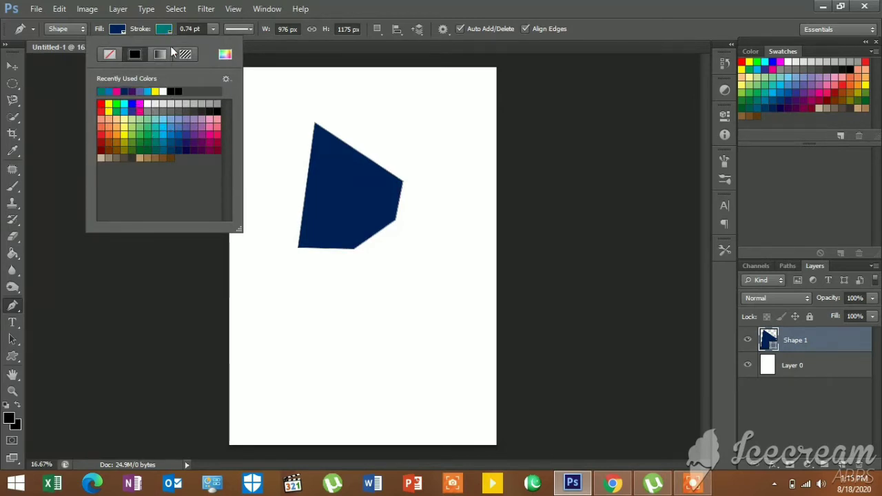
pyautogui.click(215, 29)
pyautogui.moveTo(214, 44); pyautogui.dragTo(238, 44)
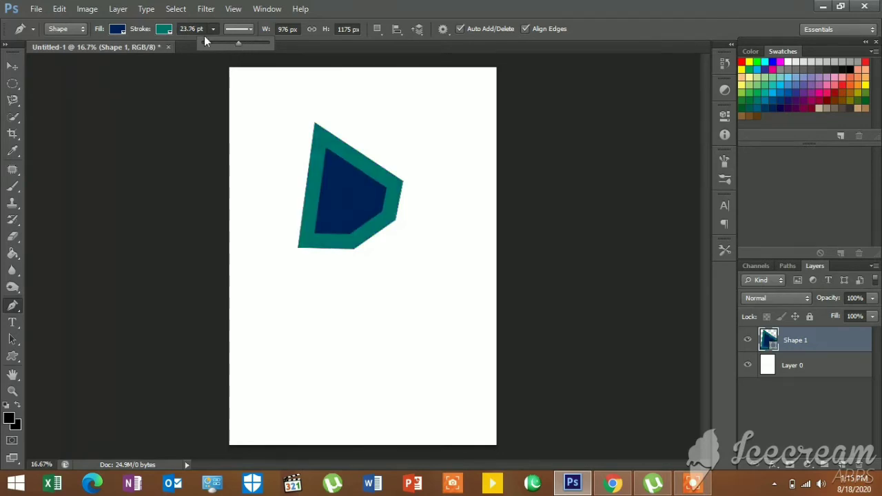
# Change the outline to cyan, testing dashed and dotted styles before keeping it solid
pyautogui.click(164, 30)
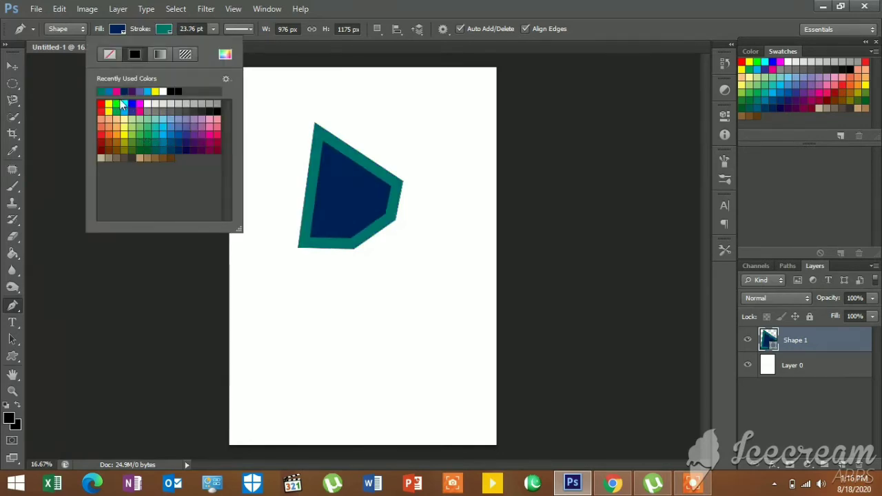
pyautogui.click(125, 104)
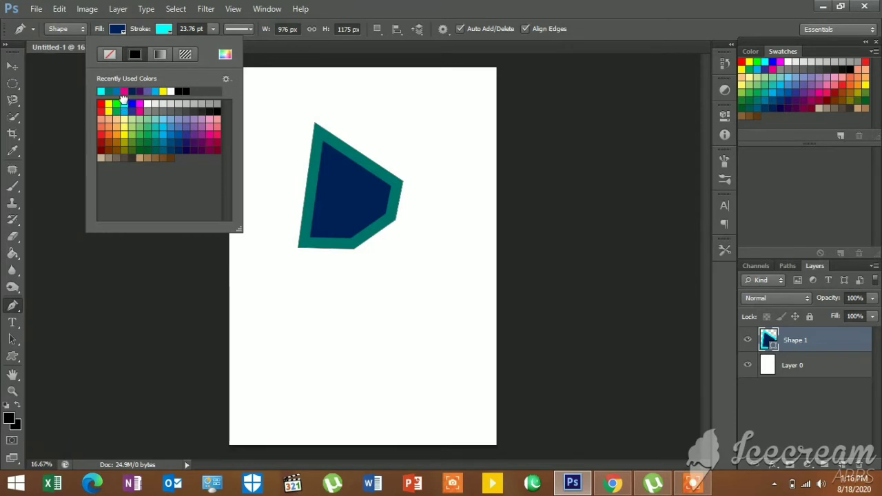
pyautogui.click(241, 30)
pyautogui.click(232, 84)
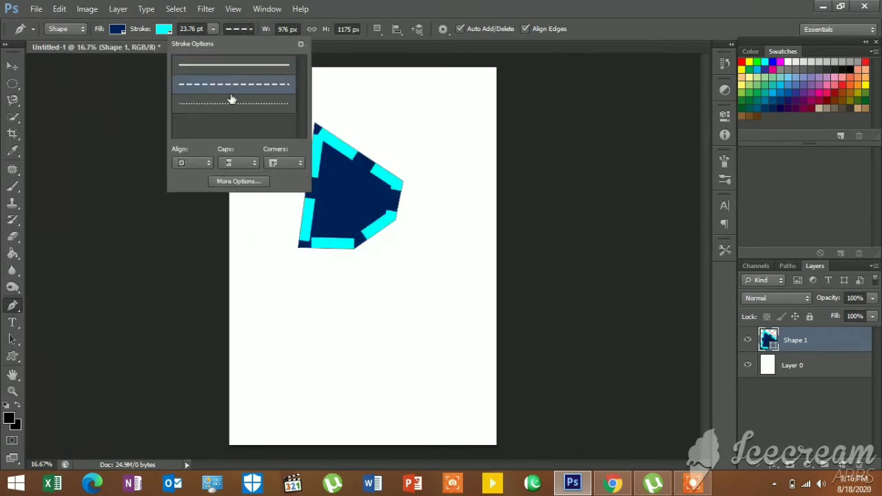
pyautogui.click(232, 108)
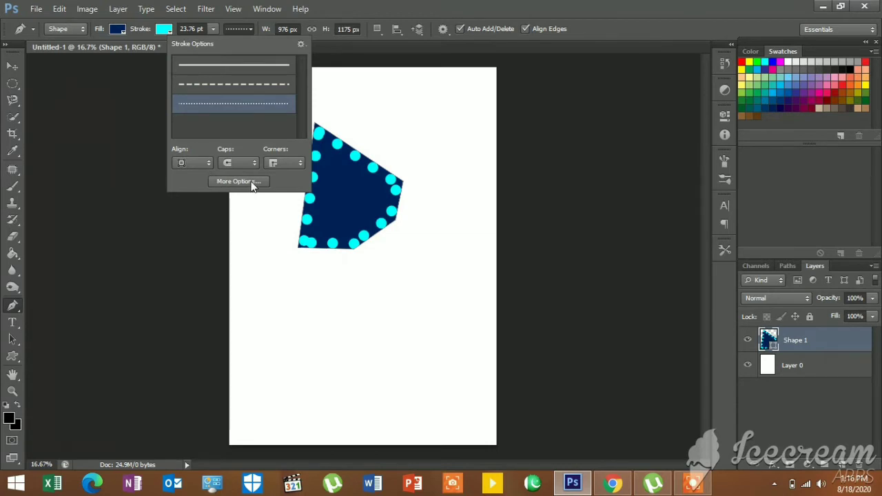
pyautogui.click(252, 68)
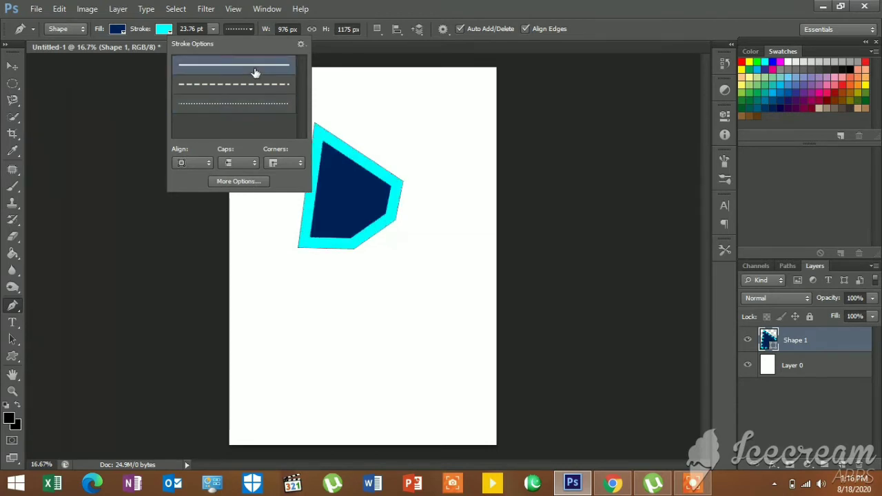
pyautogui.click(298, 27)
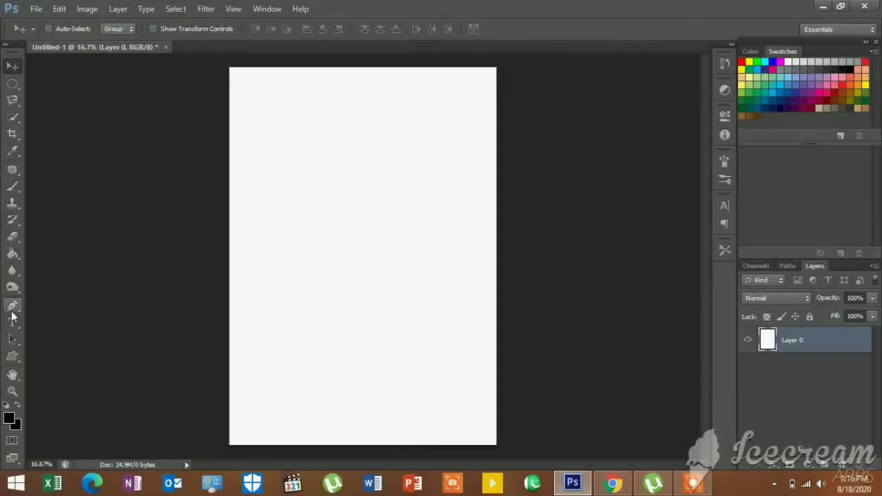
# Draw a freehand blob with the Freeform Pen Tool
pyautogui.rightClick(22, 307)
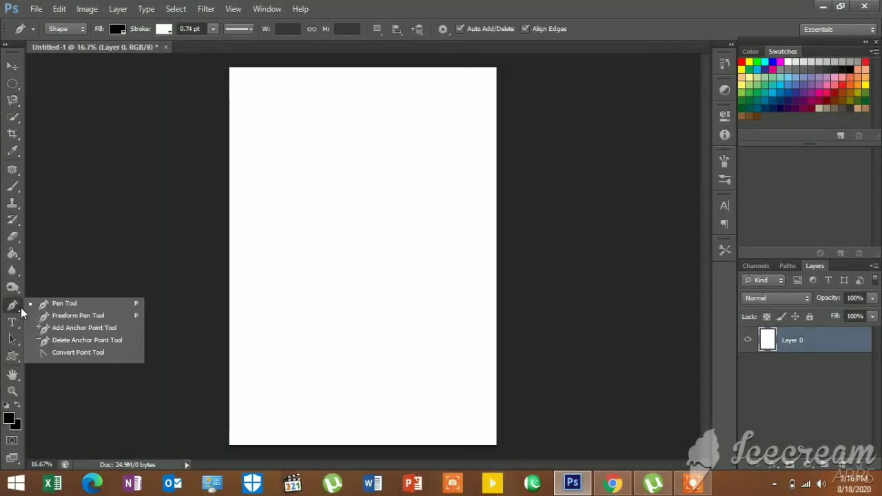
pyautogui.click(56, 320)
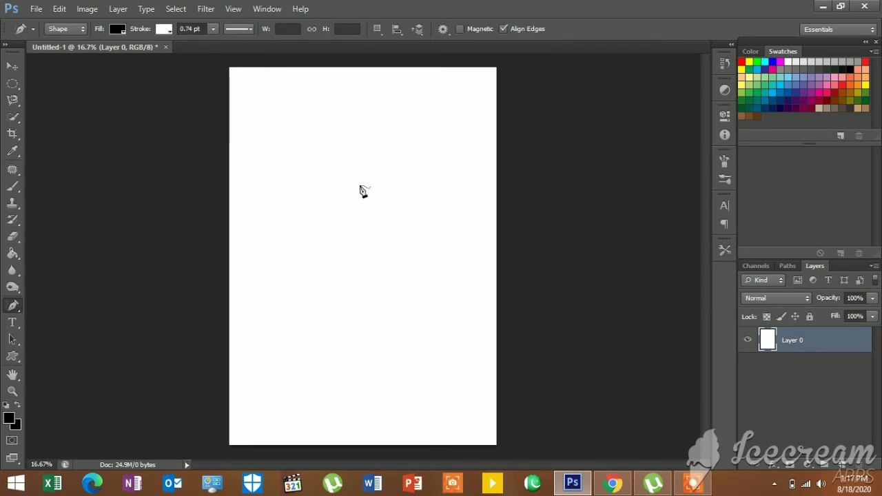
pyautogui.moveTo(309, 155)
pyautogui.mouseDown()
pyautogui.moveTo(346, 209)
pyautogui.moveTo(314, 237)
pyautogui.moveTo(283, 163)
pyautogui.moveTo(310, 154)
pyautogui.moveTo(315, 161)
pyautogui.mouseUp()
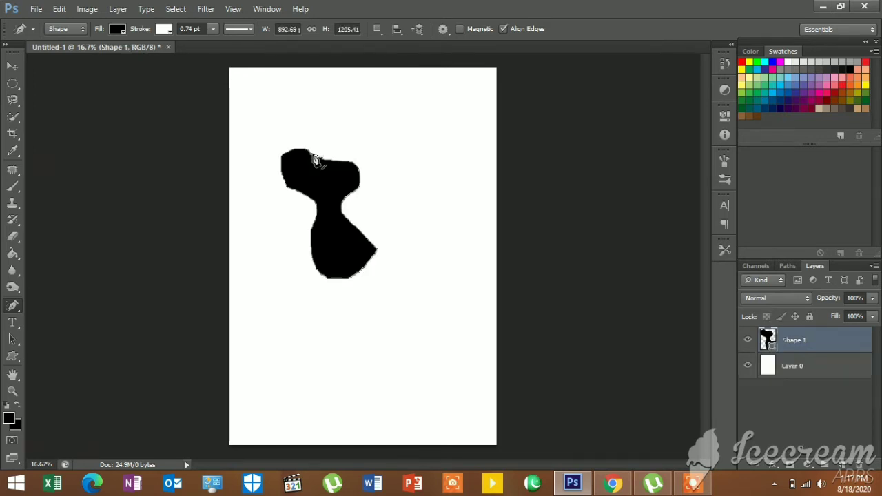
# Fill the blob pink with a dark blue outline, then delete its layer
pyautogui.click(113, 27)
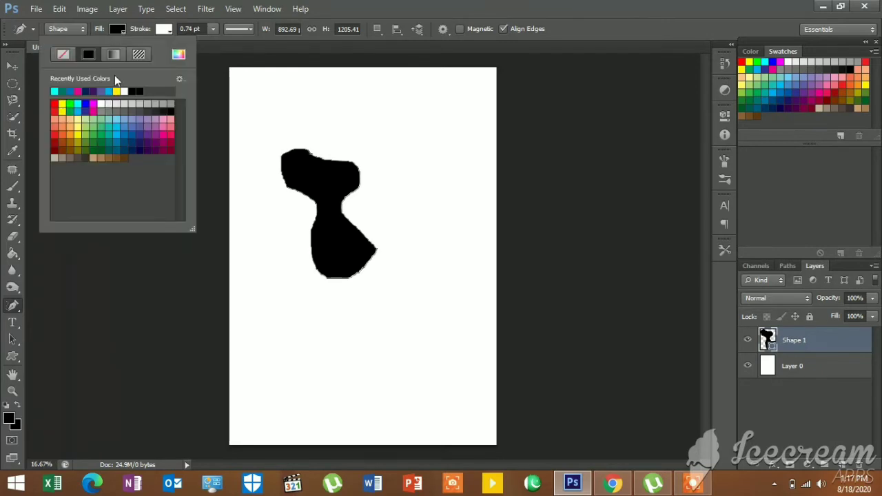
pyautogui.click(117, 136)
pyautogui.click(117, 128)
pyautogui.click(140, 138)
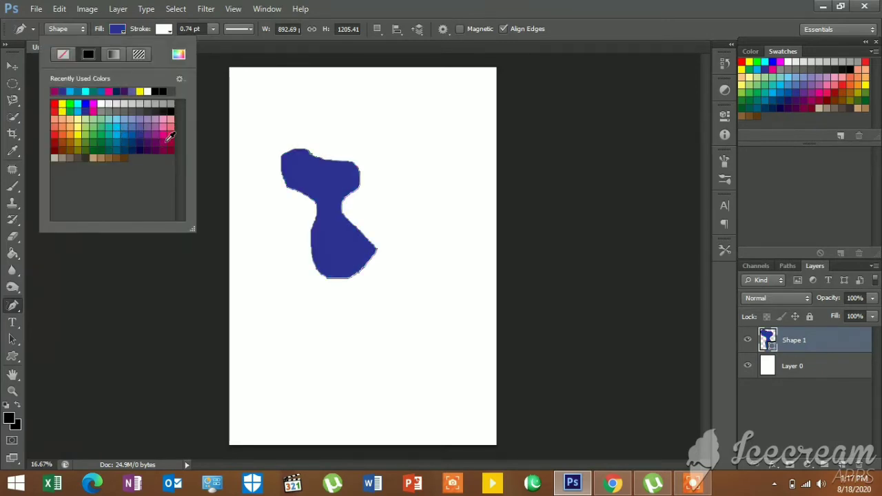
pyautogui.click(171, 120)
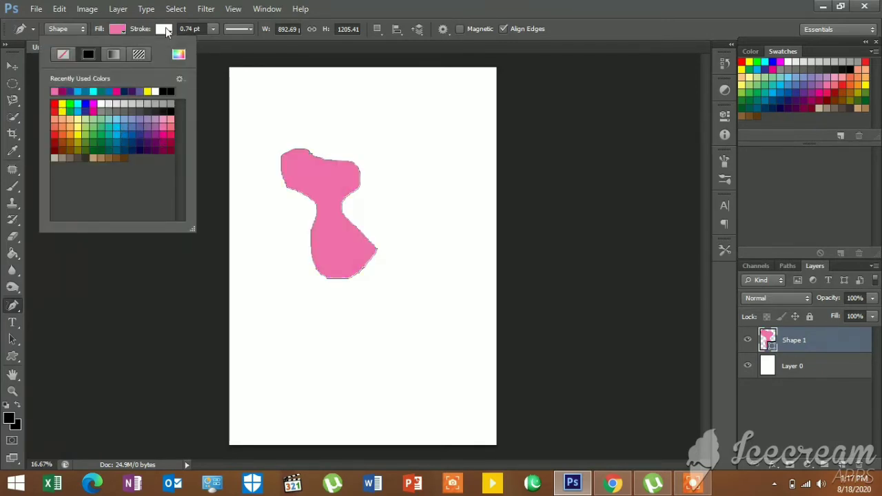
pyautogui.click(166, 29)
pyautogui.click(178, 128)
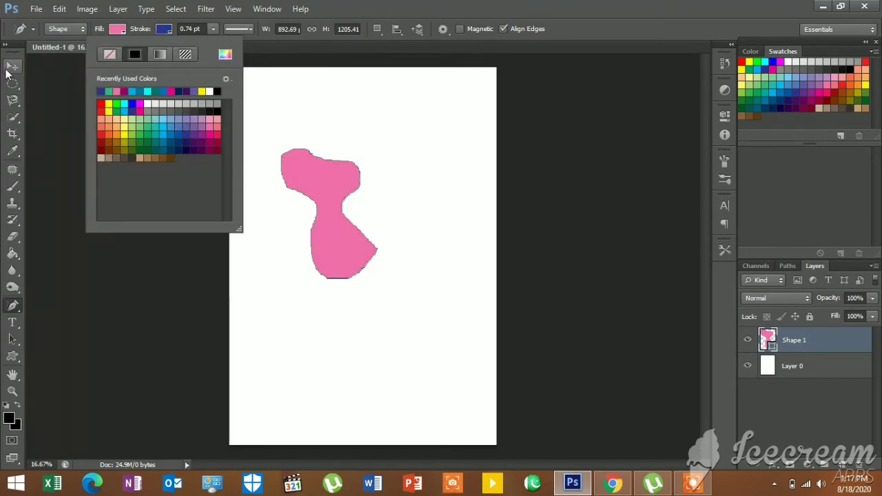
pyautogui.click(10, 69)
pyautogui.press('Delete')
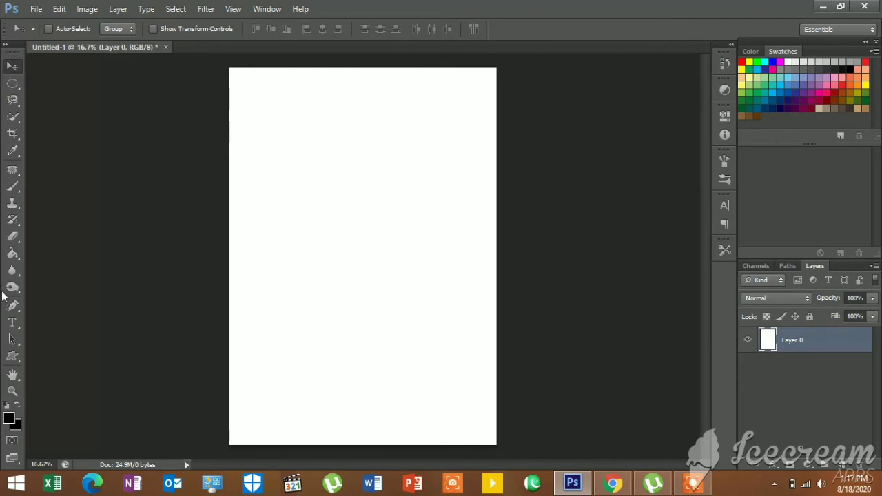
# Return to the standard Pen Tool via the pen flyout after briefly picking Add Anchor Point
pyautogui.click(16, 307)
pyautogui.rightClick(21, 309)
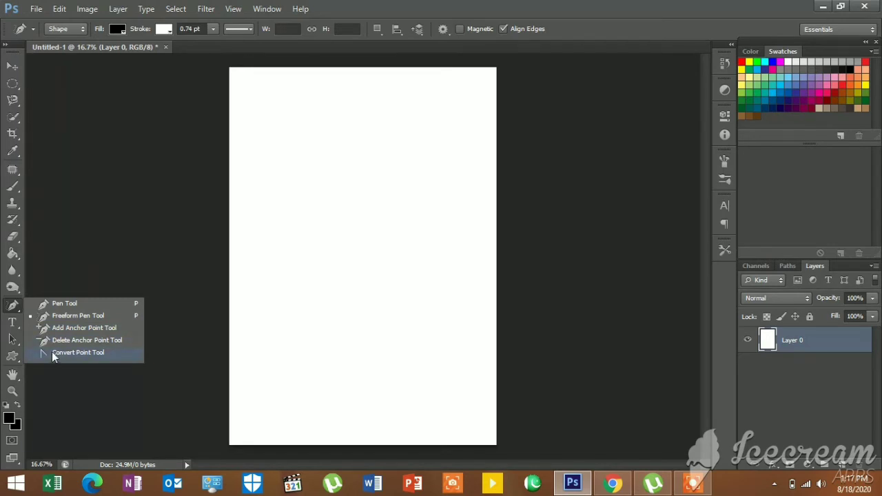
pyautogui.click(54, 330)
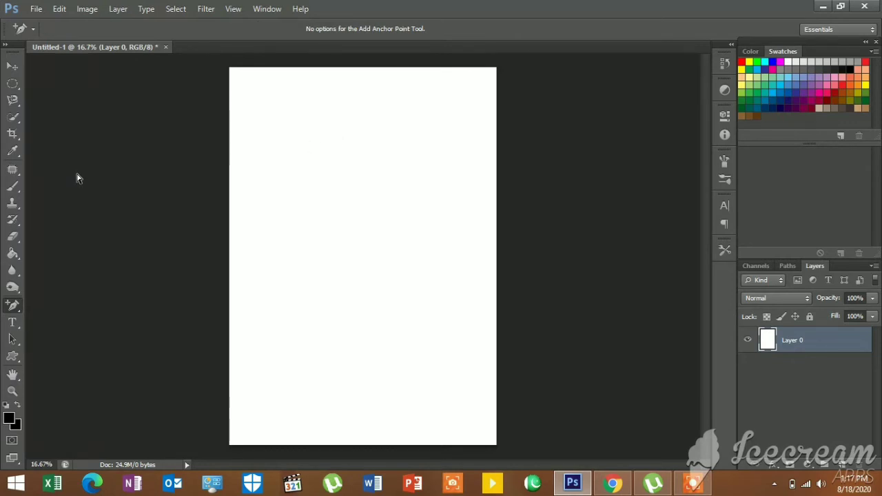
pyautogui.rightClick(16, 310)
pyautogui.click(43, 303)
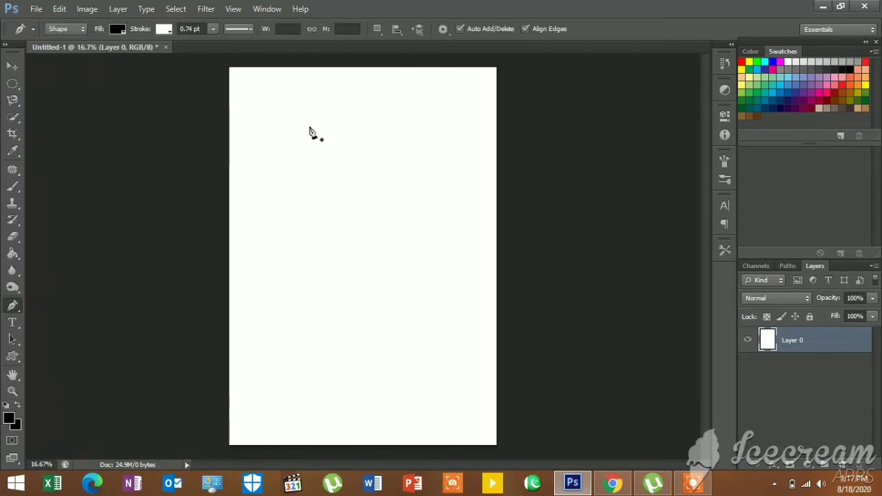
# Place three corners to make a black triangular Shape 1 across the upper page
pyautogui.click(305, 126)
pyautogui.click(420, 183)
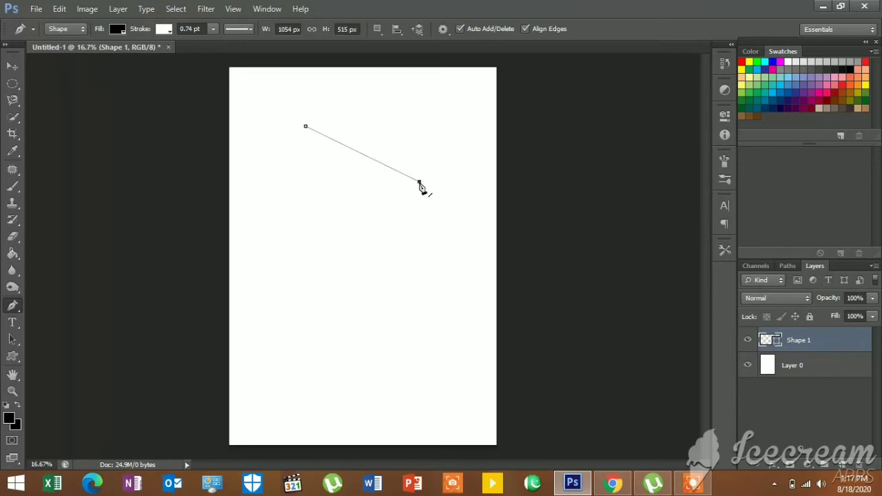
pyautogui.click(427, 239)
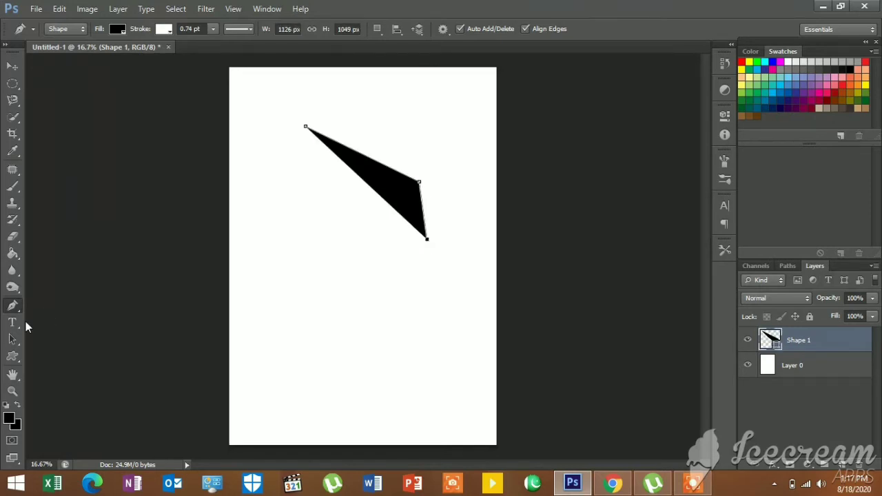
pyautogui.rightClick(12, 308)
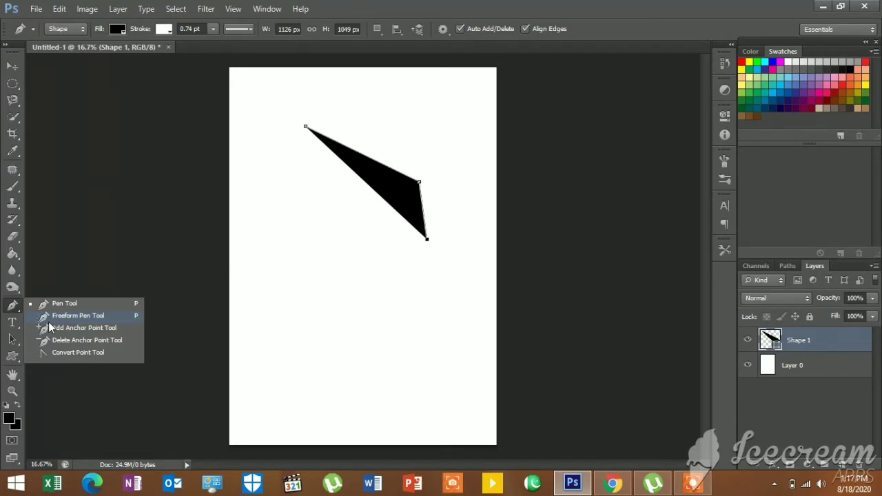
# Zoom in and add an anchor midway along the triangle's top edge, bending it slightly
pyautogui.click(51, 328)
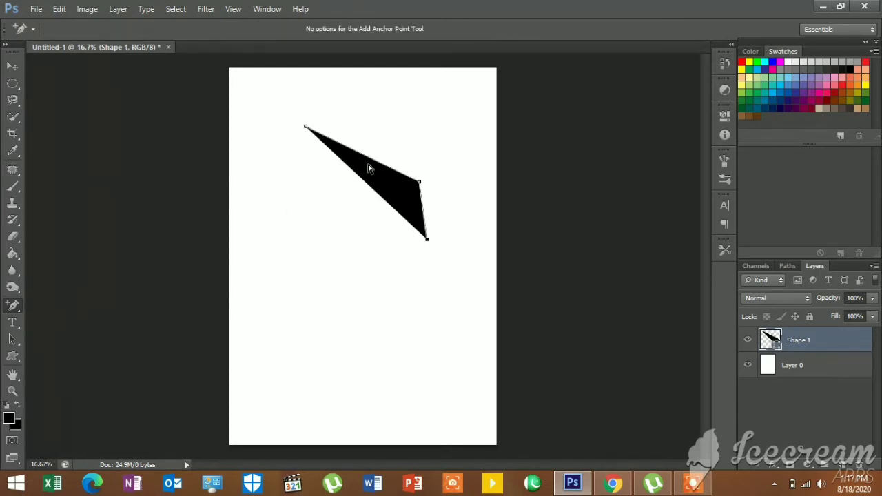
pyautogui.hotkey('ctrl', '+')
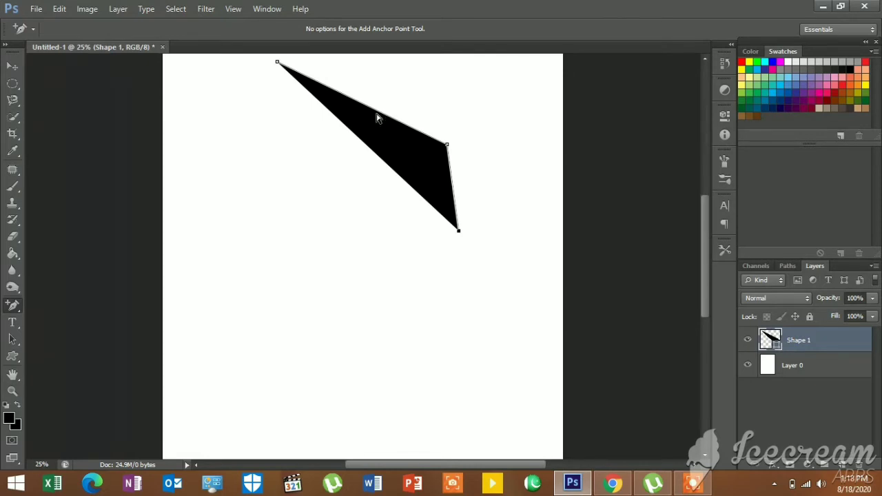
pyautogui.click(376, 109)
pyautogui.moveTo(376, 110)
pyautogui.mouseDown()
pyautogui.moveTo(409, 93)
pyautogui.moveTo(391, 127)
pyautogui.mouseUp()
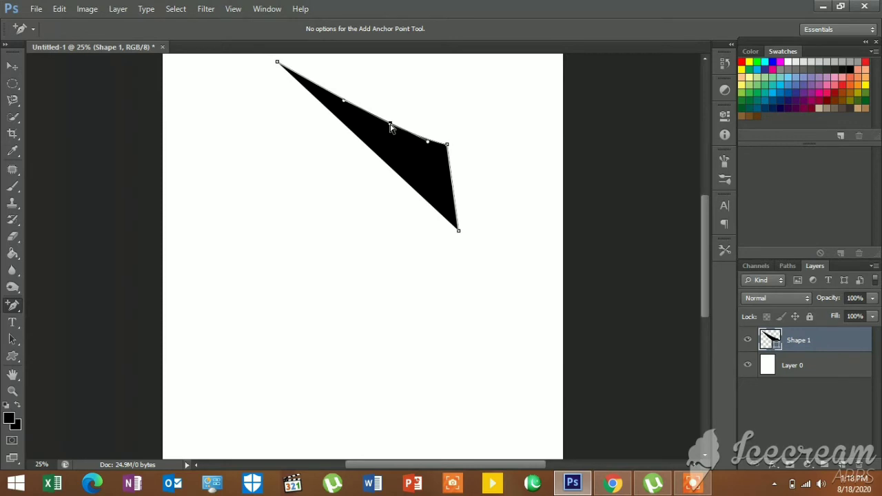
# Use Delete Anchor Point to remove Shape 1's top-edge anchor and right corner anchor
pyautogui.rightClick(21, 310)
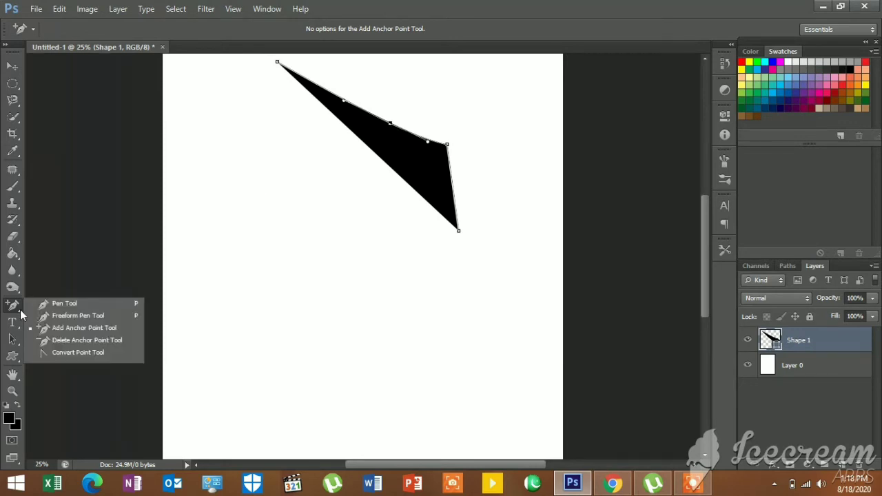
pyautogui.click(69, 340)
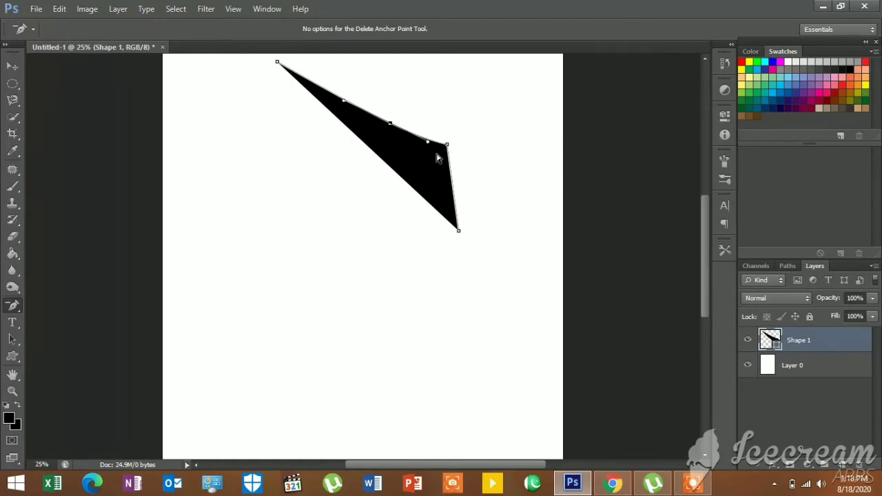
pyautogui.click(390, 126)
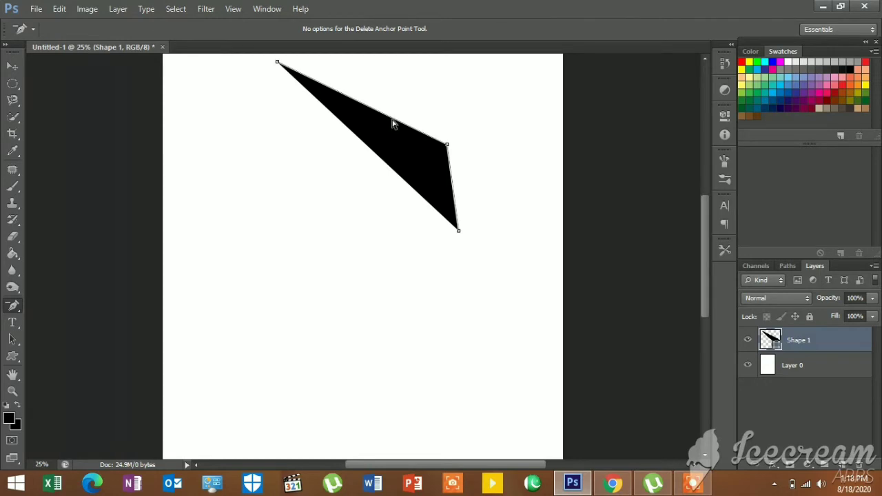
pyautogui.click(447, 146)
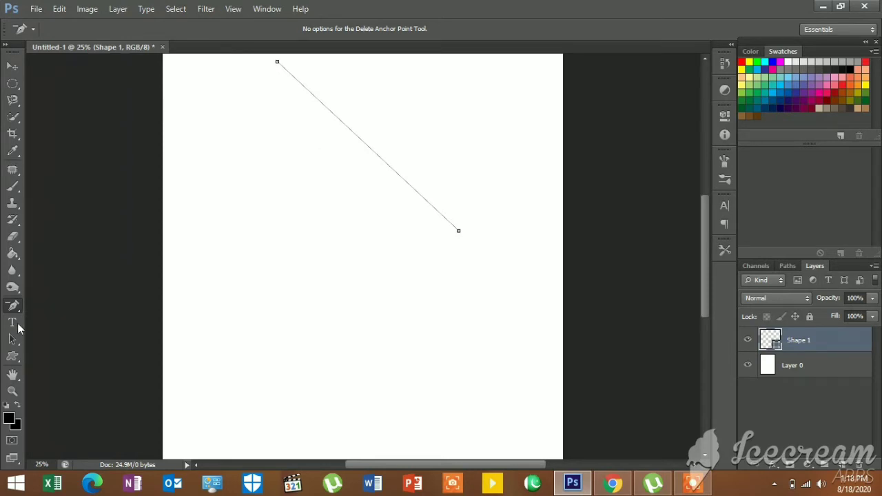
# Extend the line from its top endpoint with a curved anchor that bends the upper edge
pyautogui.rightClick(16, 308)
pyautogui.click(42, 330)
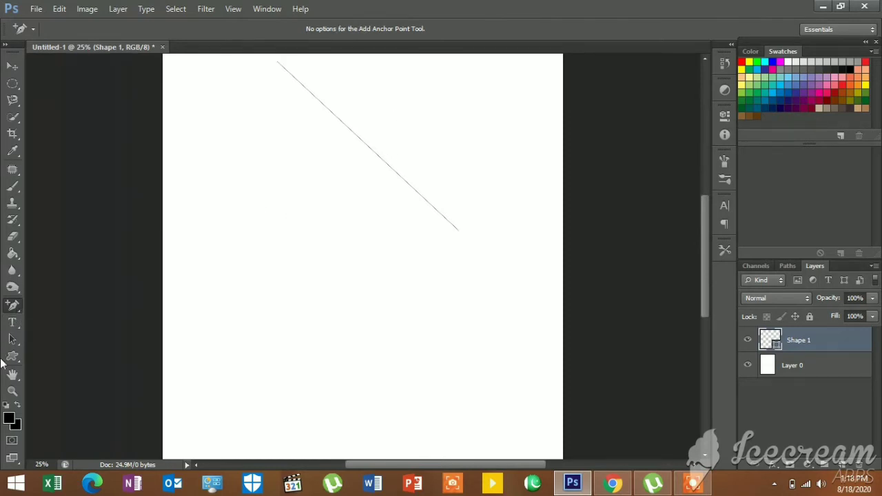
pyautogui.rightClick(12, 305)
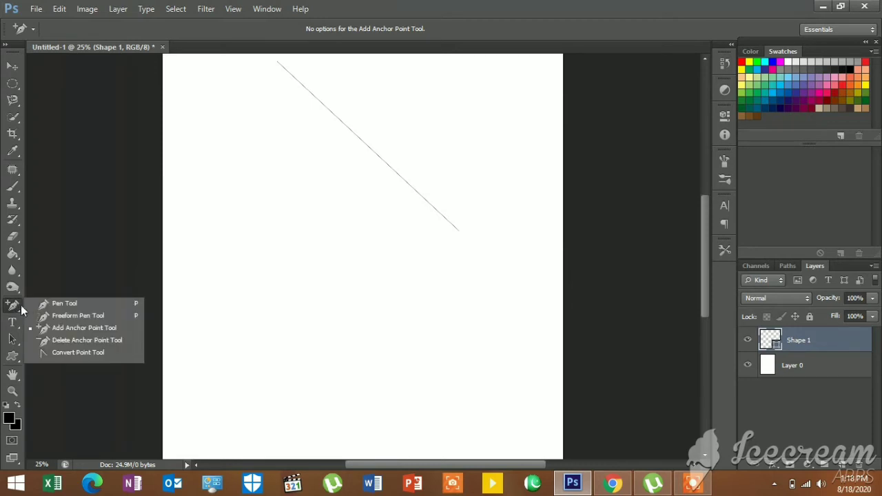
pyautogui.click(52, 304)
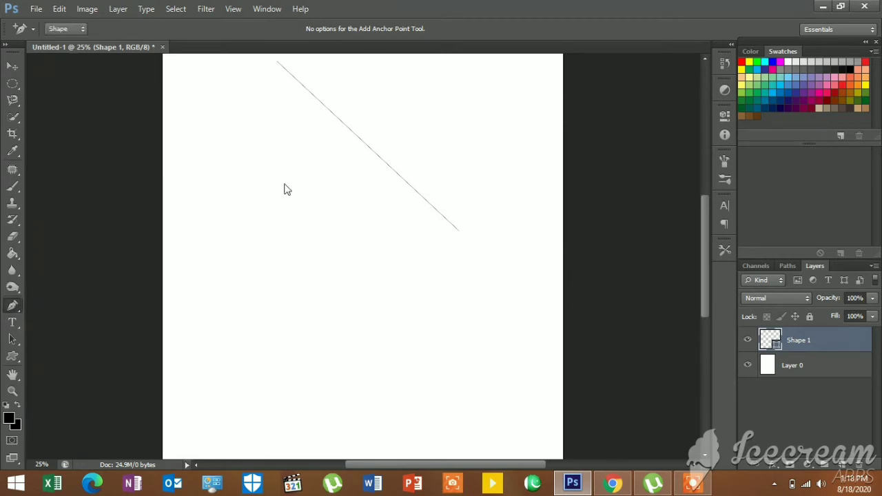
pyautogui.click(277, 61)
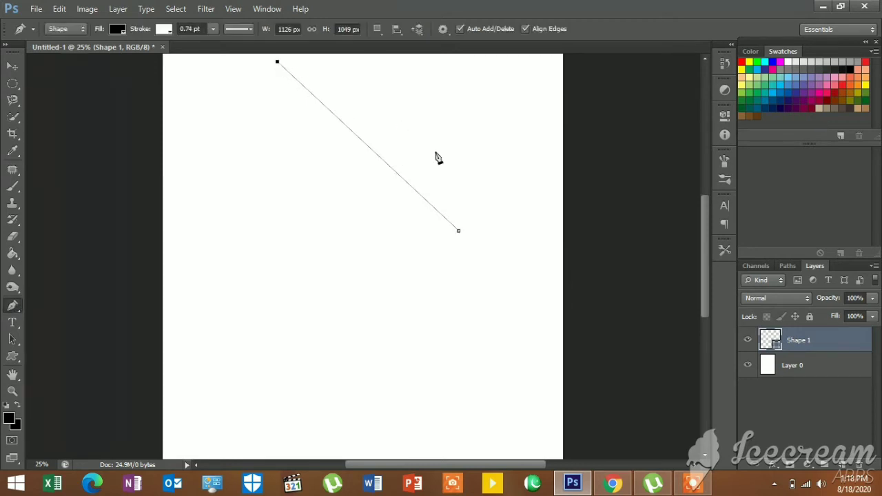
pyautogui.moveTo(423, 129); pyautogui.dragTo(443, 169)
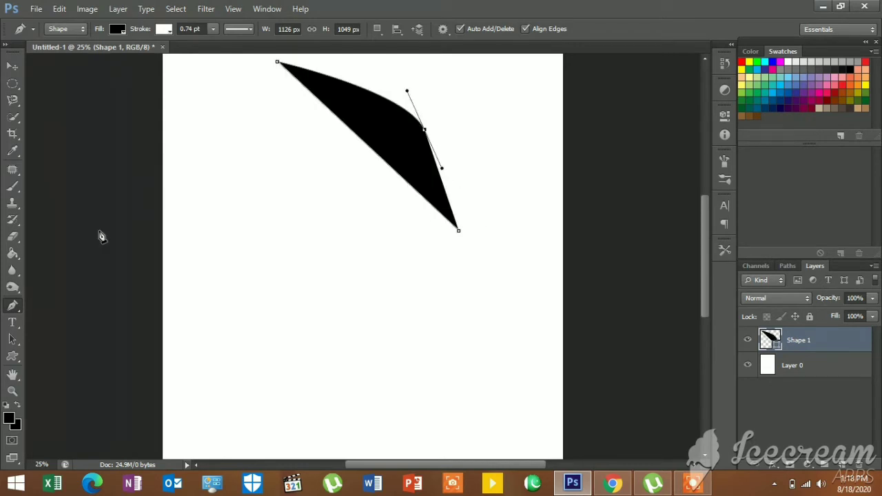
# Switch to the Add Anchor Point Tool and deselect the path to hide its anchors
pyautogui.rightClick(14, 306)
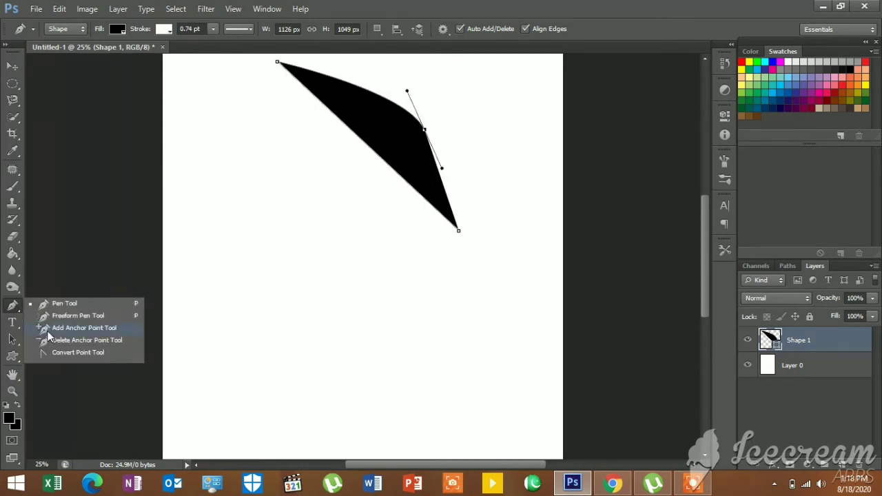
pyautogui.click(82, 328)
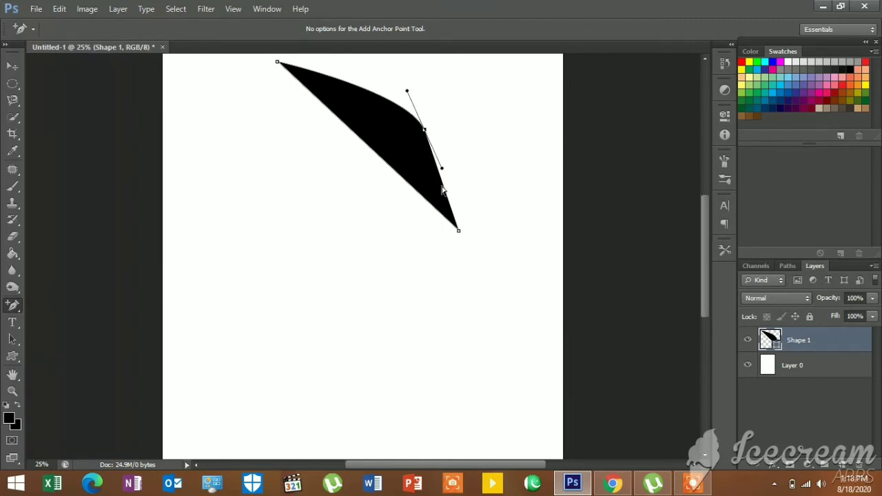
pyautogui.press('Return')
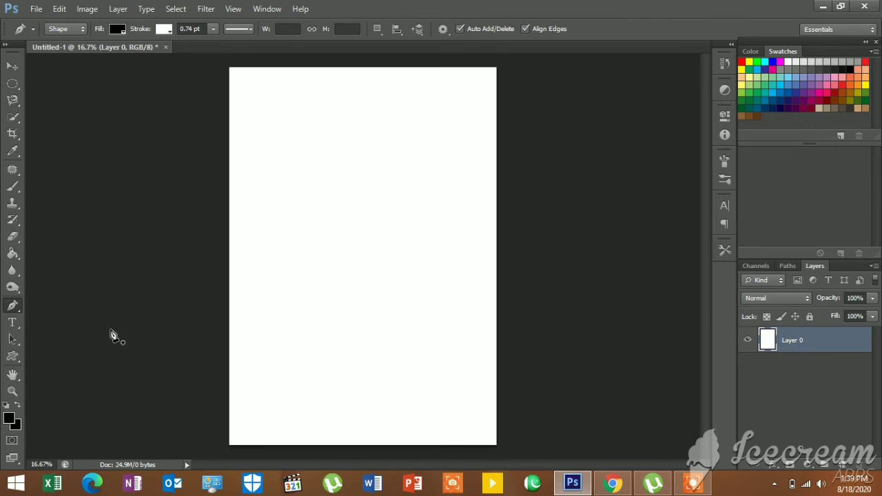
# Place four corner points to draw a black quadrilateral in the page's upper half
pyautogui.click(308, 164)
pyautogui.click(422, 159)
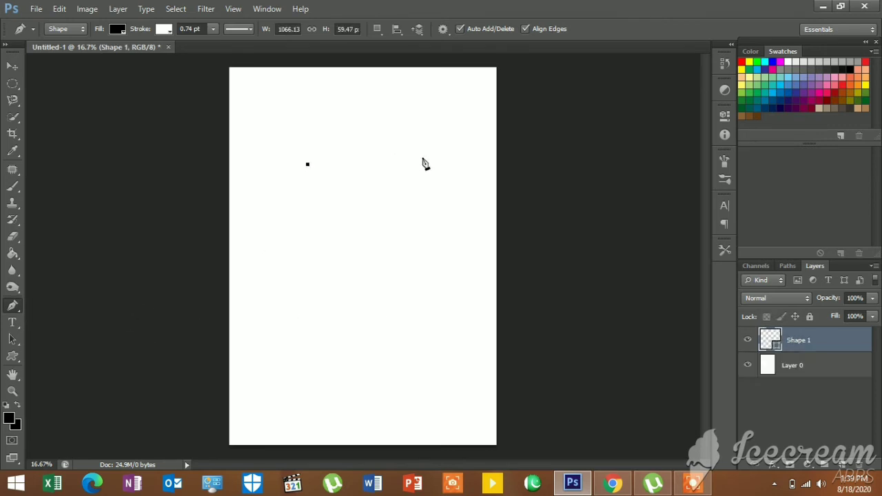
pyautogui.click(423, 252)
pyautogui.click(292, 257)
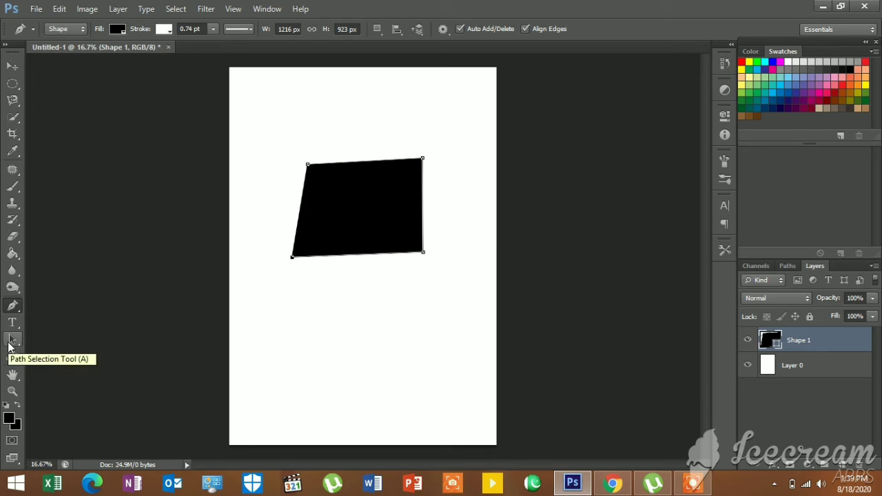
# Move the bottom-left anchor with Direct Selection, then return it to its original spot
pyautogui.click(9, 347)
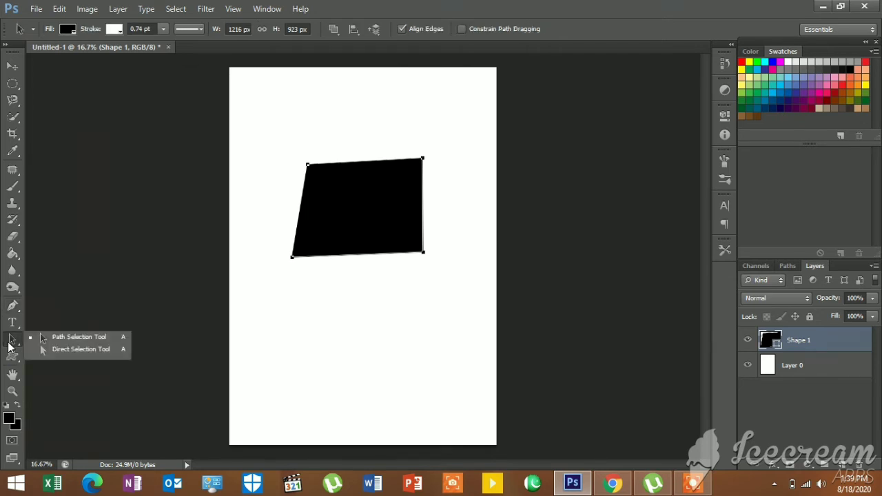
pyautogui.click(61, 337)
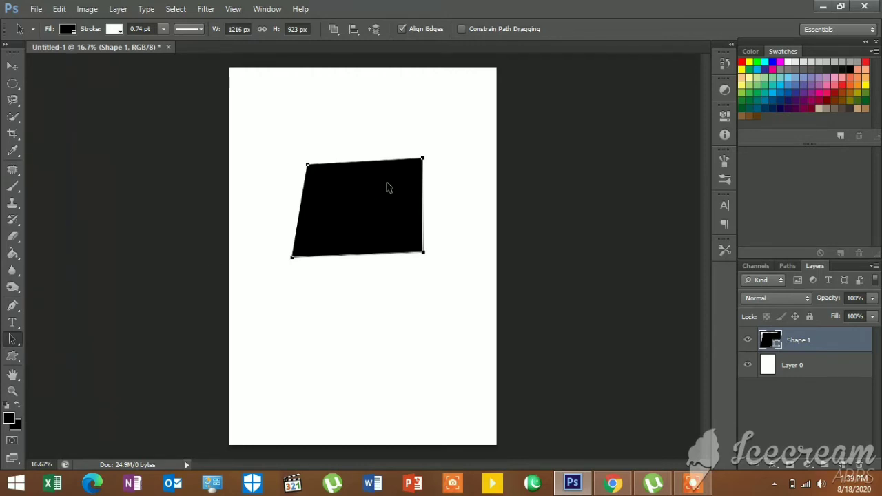
pyautogui.rightClick(9, 347)
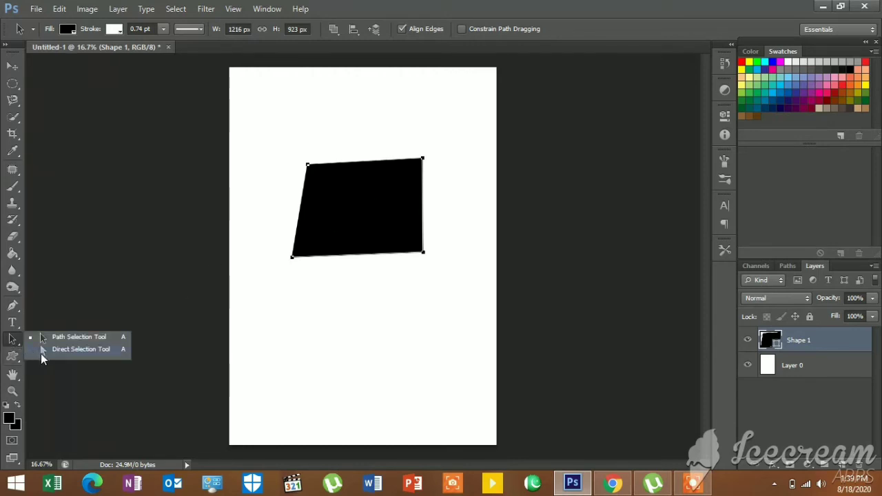
pyautogui.click(51, 355)
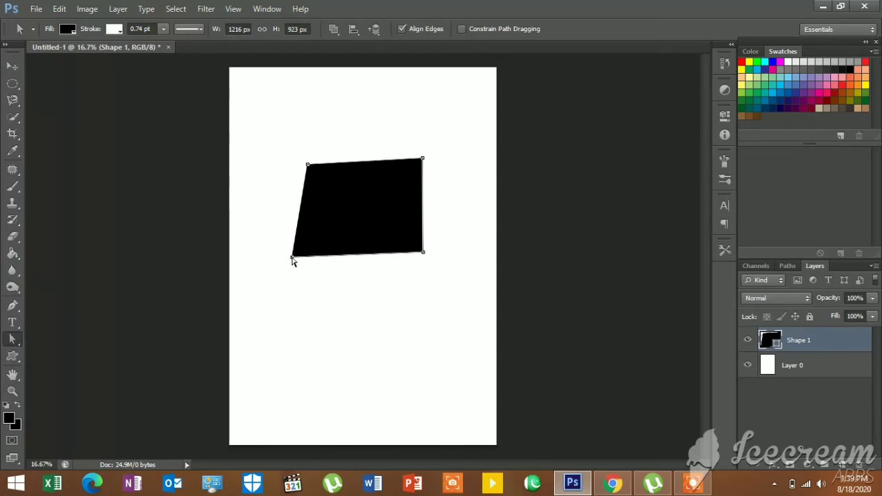
pyautogui.moveTo(292, 257)
pyautogui.mouseDown()
pyautogui.moveTo(323, 232)
pyautogui.moveTo(299, 253)
pyautogui.mouseUp()
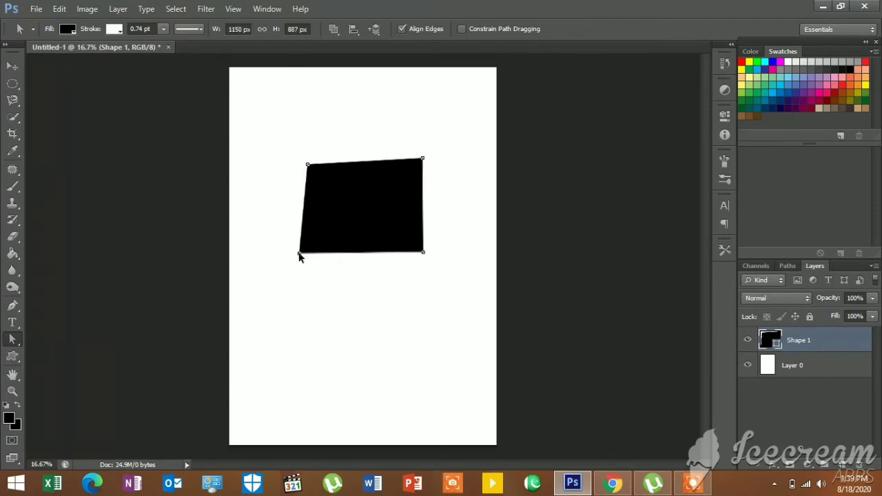
pyautogui.hotkey('ctrl', 'z')
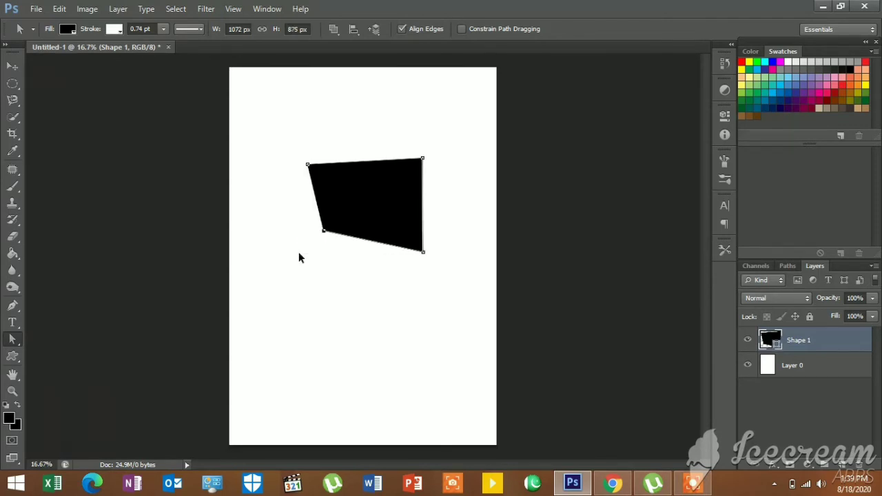
pyautogui.moveTo(323, 231); pyautogui.dragTo(293, 256)
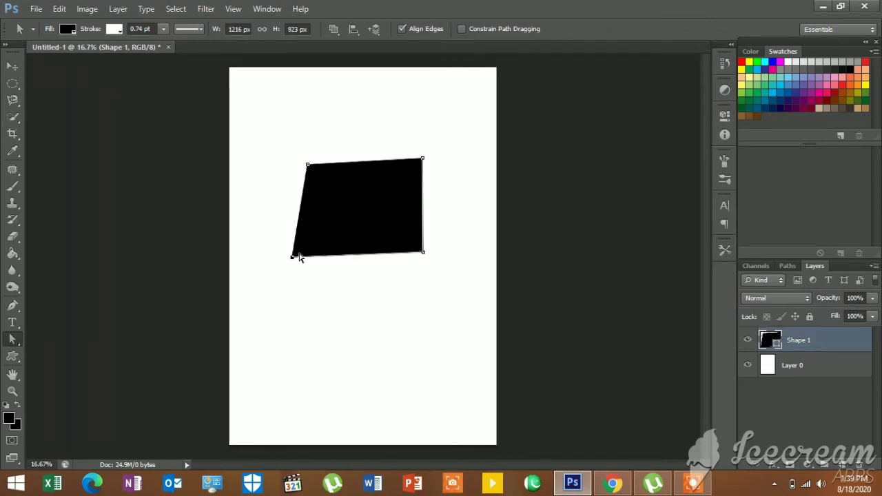
# Drag the whole quadrilateral down toward the page centre with Path Selection
pyautogui.rightClick(12, 339)
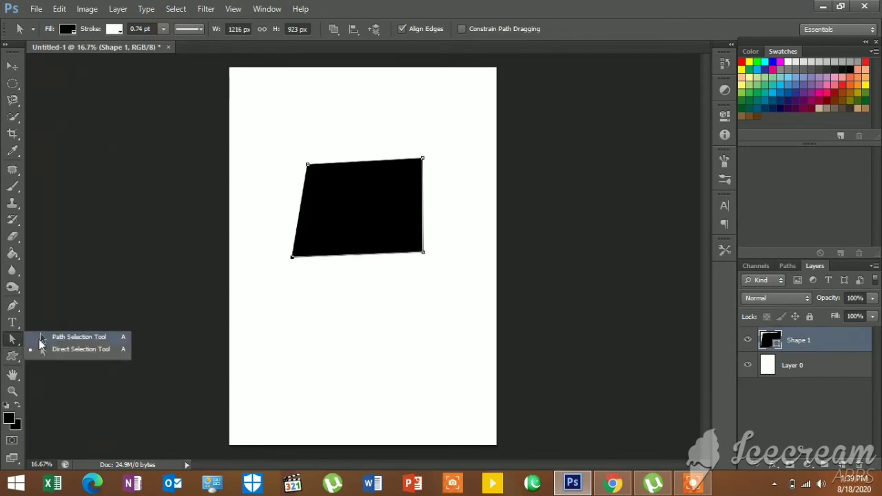
pyautogui.click(41, 349)
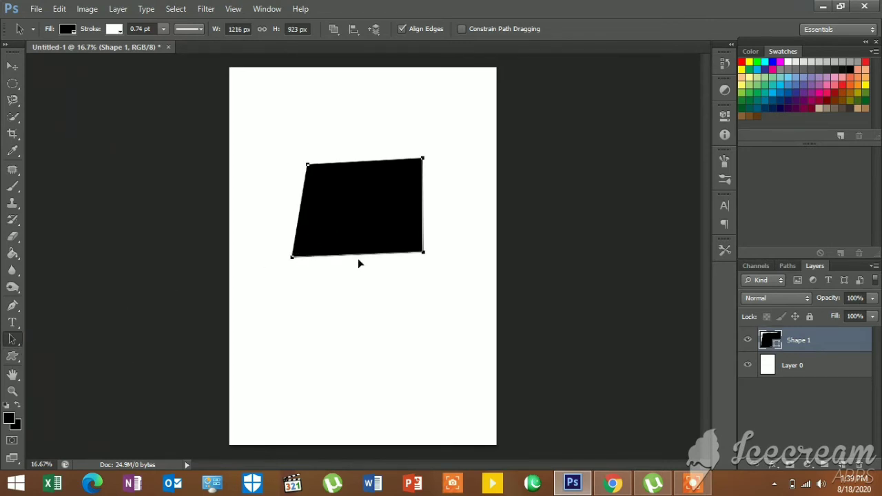
pyautogui.moveTo(337, 225); pyautogui.dragTo(360, 269)
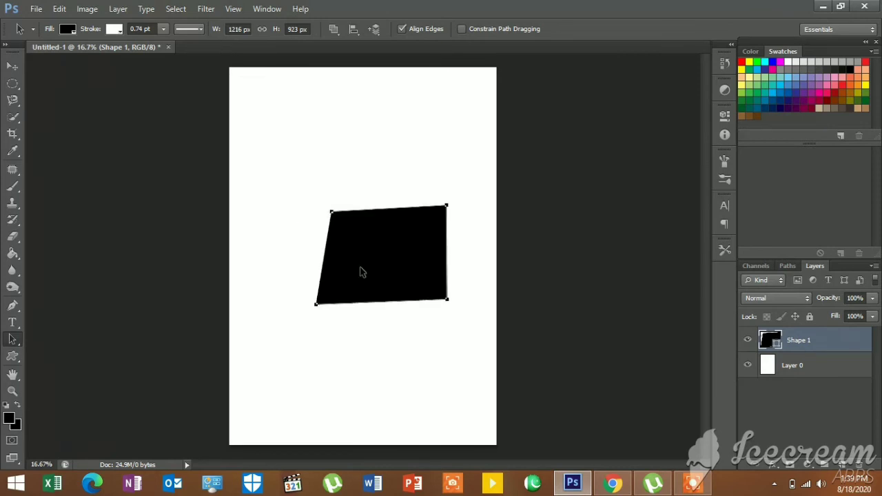
# Add a top-edge anchor, try curving the top-left corner, undo it, then remove that corner point
pyautogui.click(15, 308)
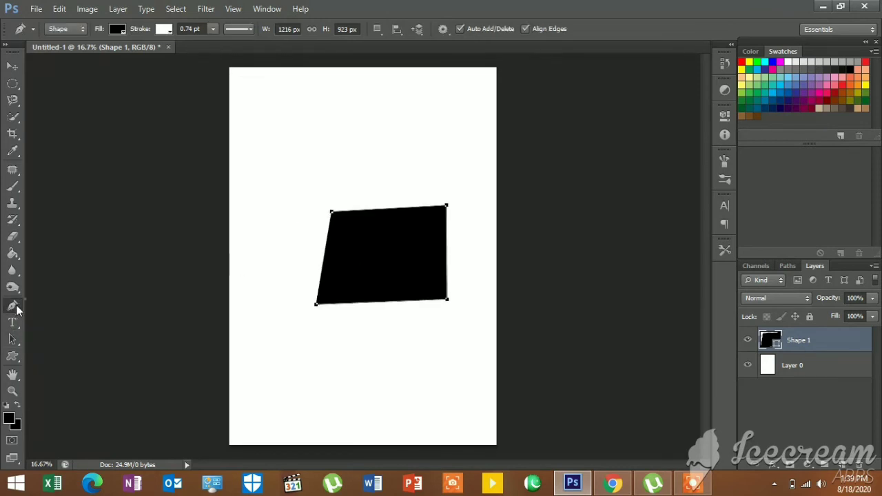
pyautogui.click(337, 216)
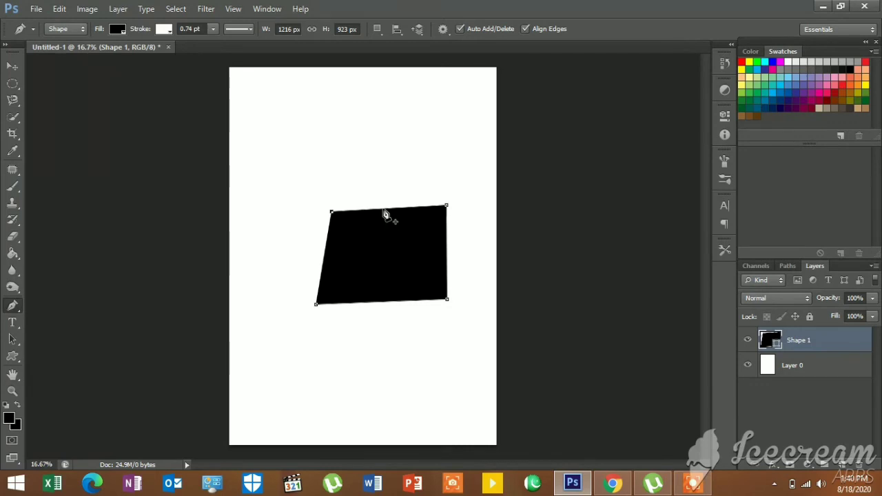
pyautogui.click(384, 209)
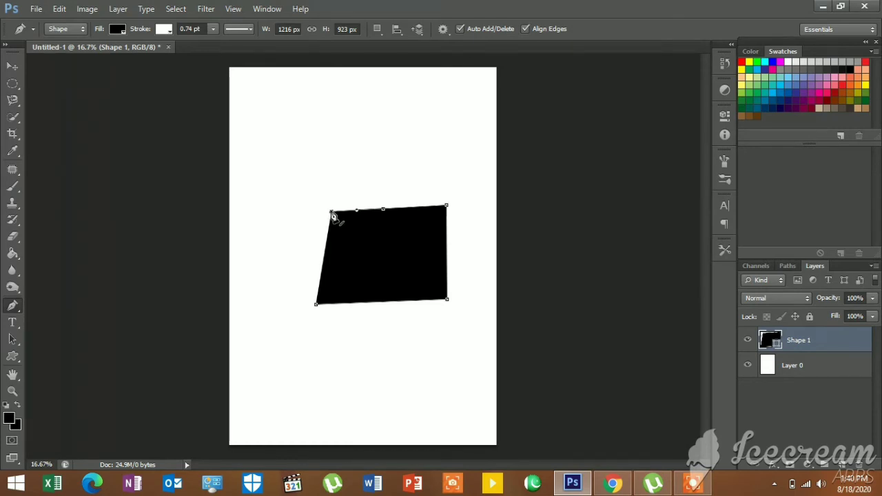
pyautogui.press('ctrl')
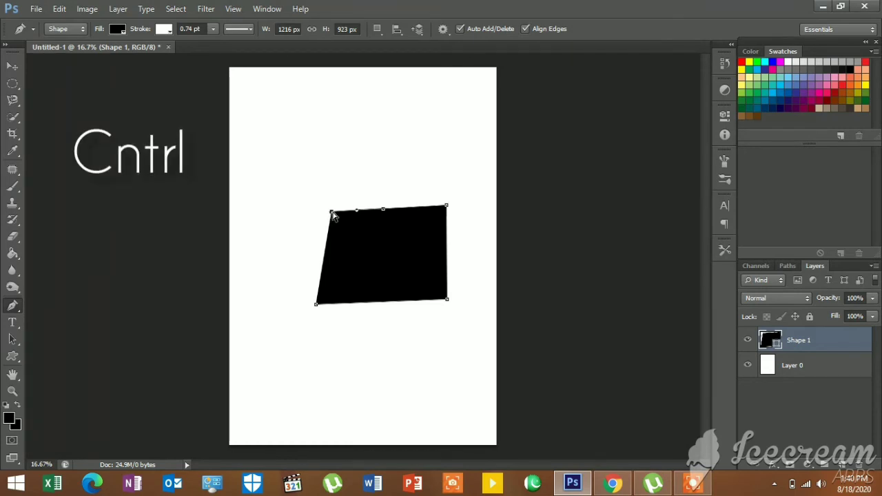
pyautogui.moveTo(333, 215); pyautogui.dragTo(371, 259)
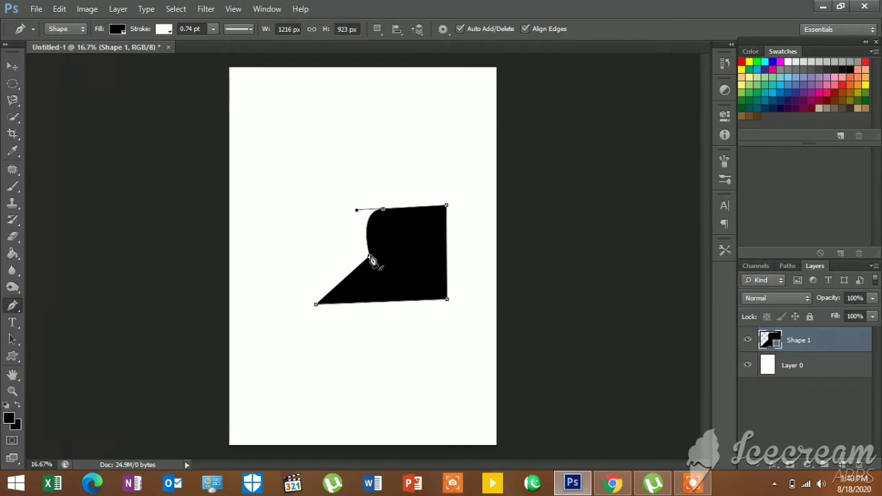
pyautogui.hotkey('ctrl', 'z')
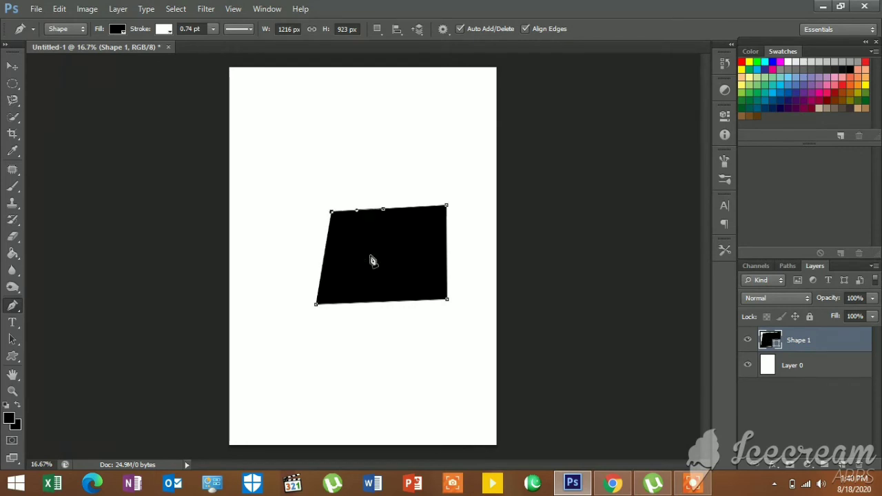
pyautogui.click(333, 213)
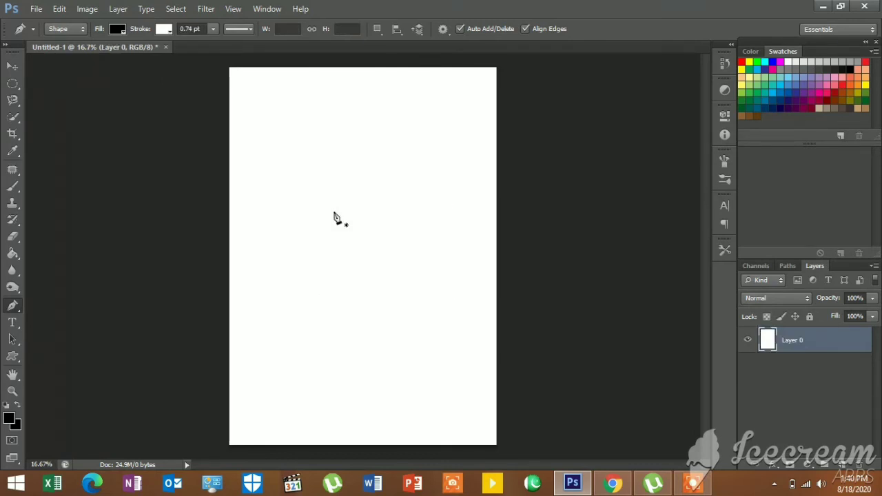
pyautogui.click(334, 213)
pyautogui.click(448, 215)
pyautogui.click(449, 300)
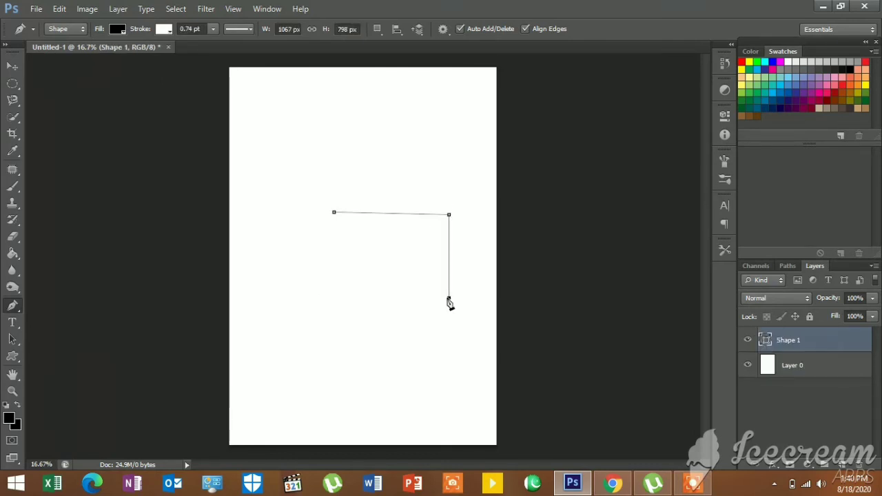
pyautogui.click(340, 310)
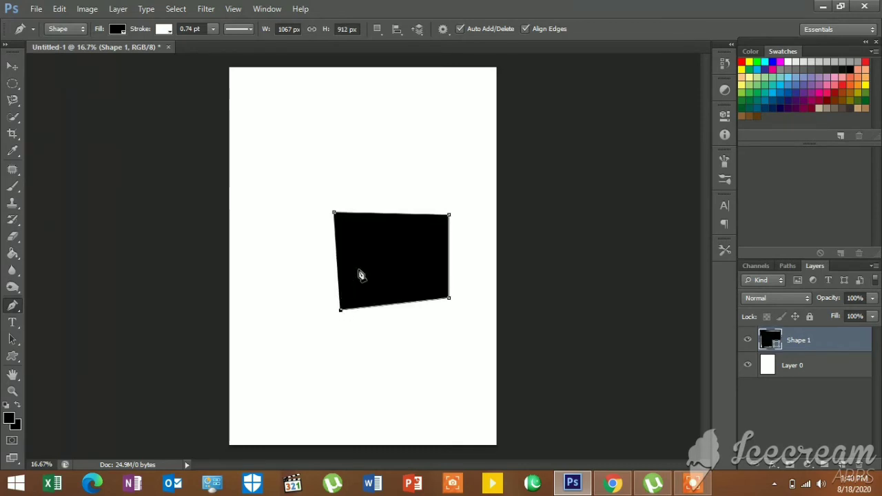
pyautogui.click(334, 213)
pyautogui.click(397, 304)
pyautogui.moveTo(398, 305); pyautogui.dragTo(391, 241)
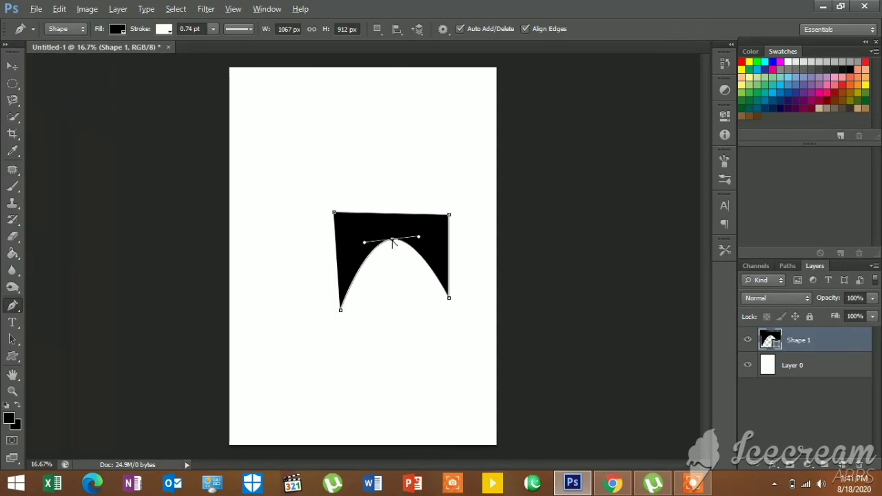
pyautogui.keyDown('alt'); pyautogui.click(392, 241); pyautogui.keyUp('alt')
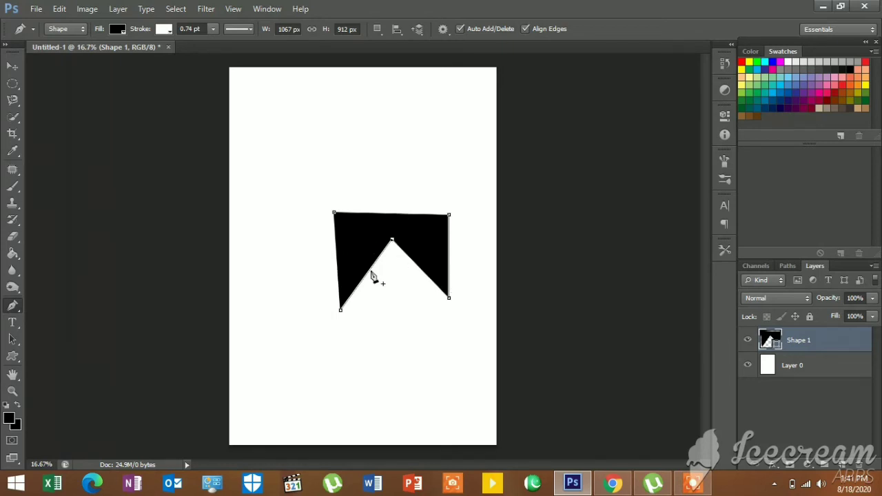
pyautogui.hotkey('ctrl', 'z')
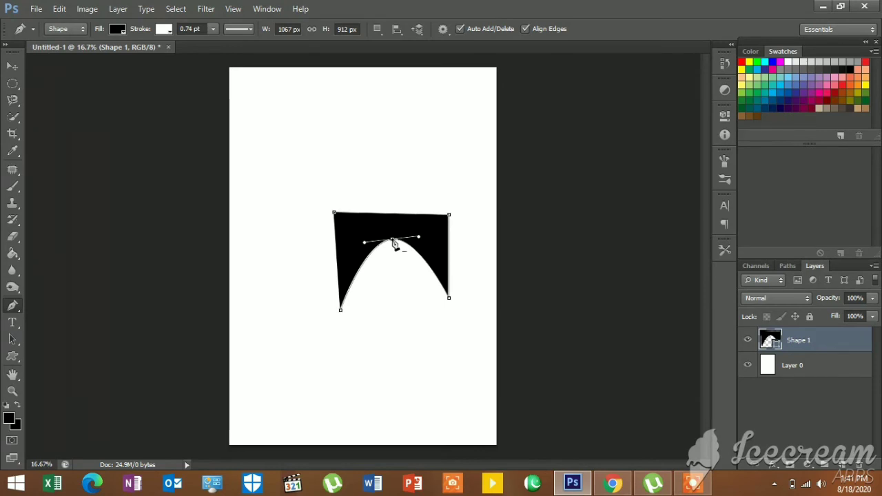
pyautogui.keyDown('alt'); pyautogui.click(392, 241); pyautogui.keyUp('alt')
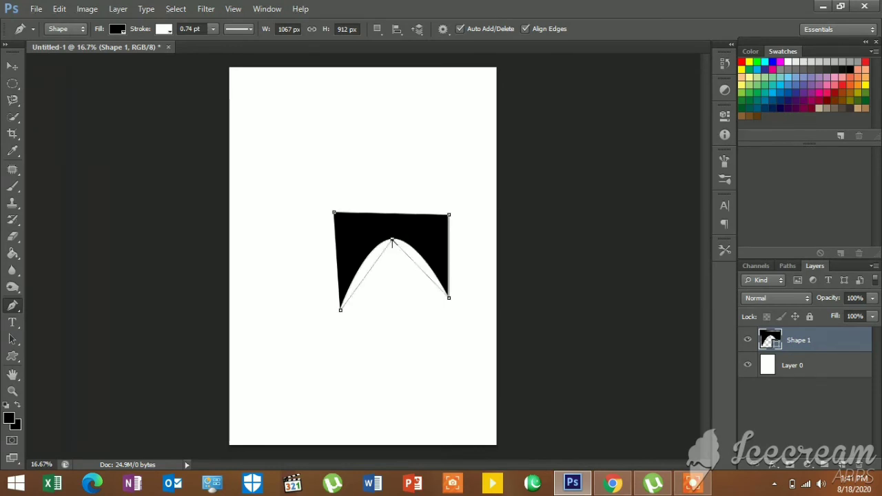
pyautogui.moveTo(391, 235); pyautogui.dragTo(390, 227)
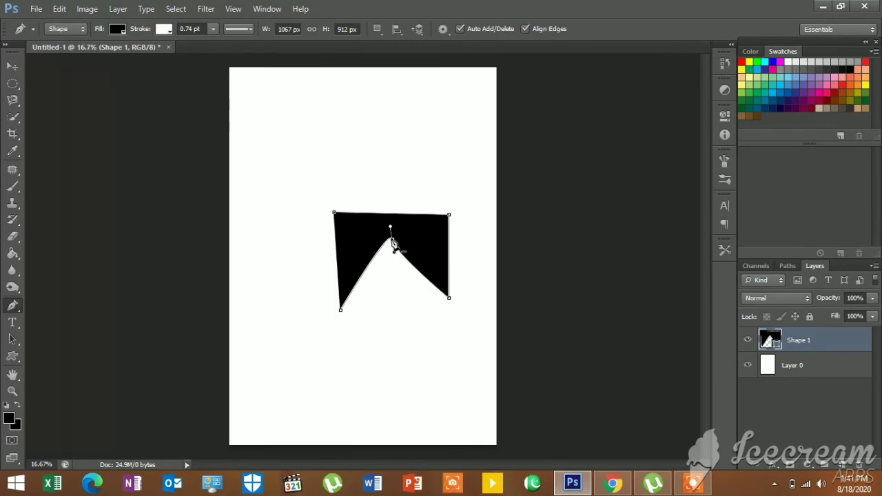
pyautogui.moveTo(392, 241); pyautogui.dragTo(411, 234)
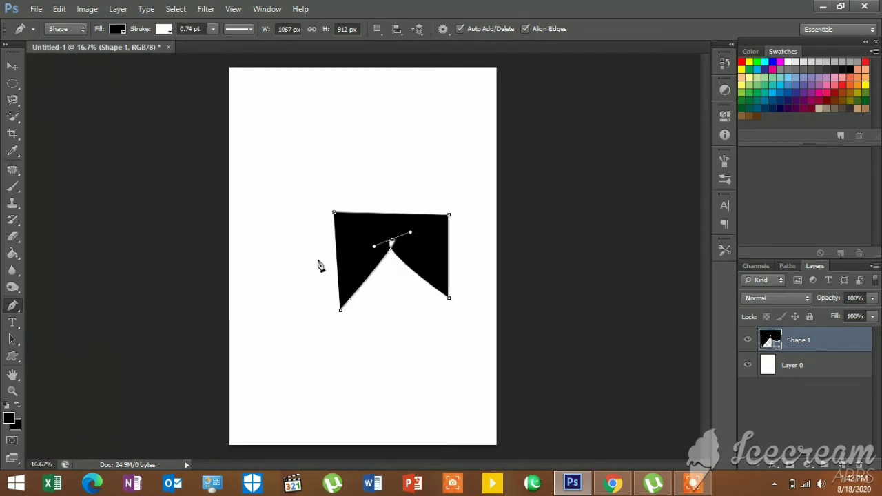
pyautogui.click(13, 66)
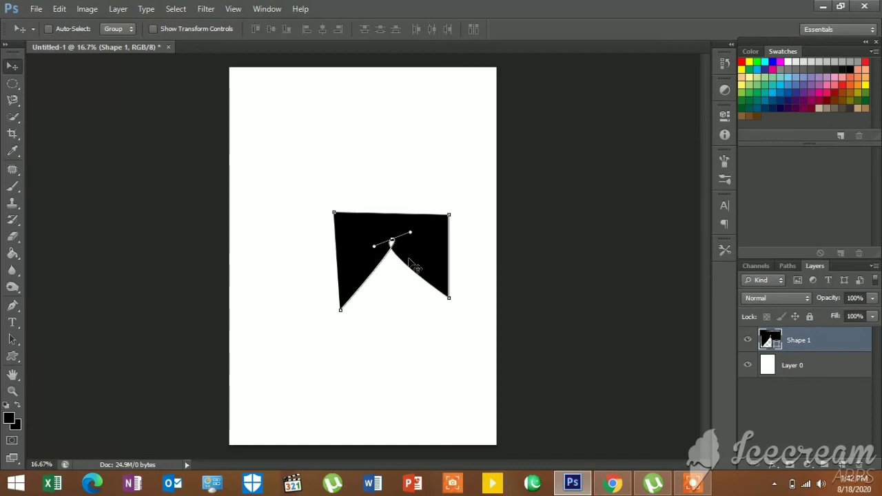
pyautogui.press('Delete')
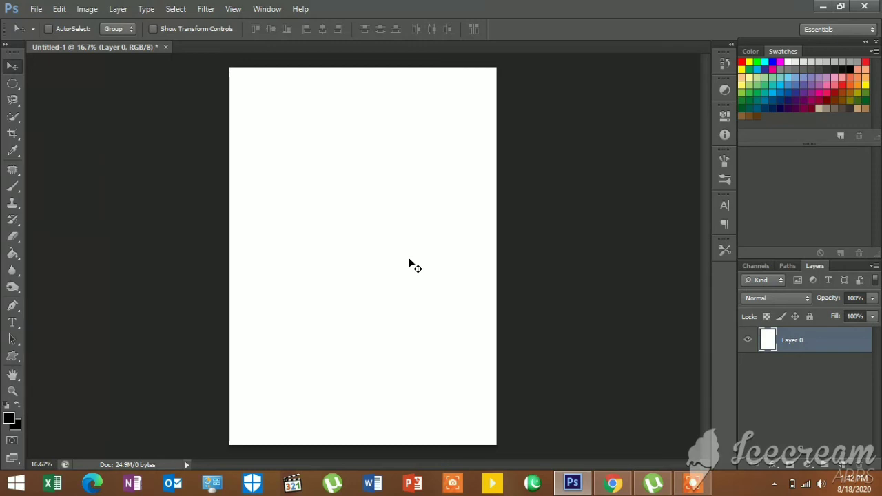
pyautogui.click(13, 306)
pyautogui.click(269, 225)
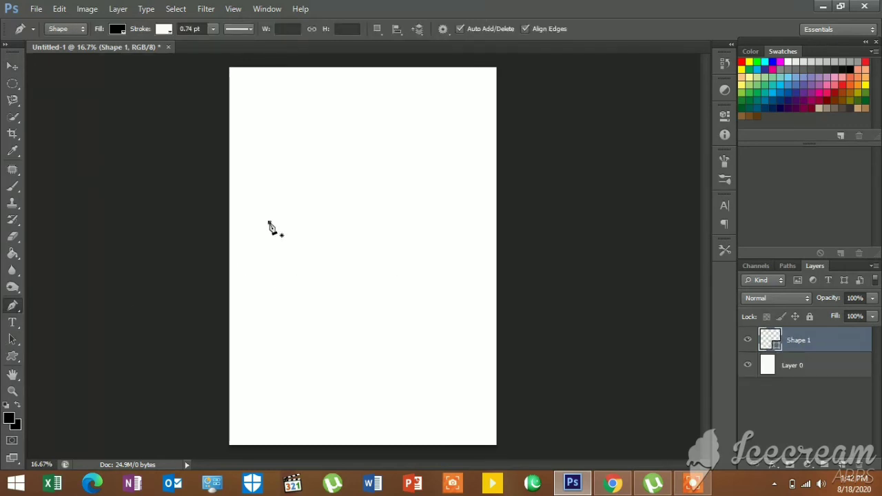
pyautogui.click(307, 128)
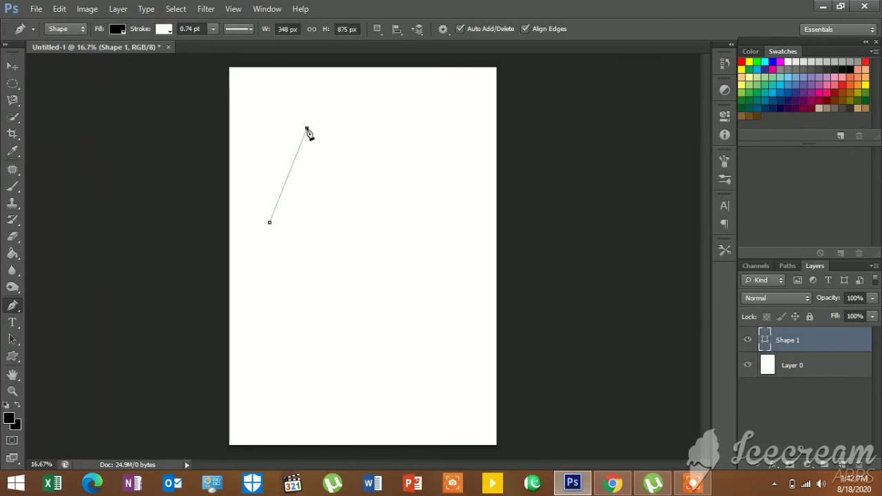
pyautogui.moveTo(354, 167)
pyautogui.mouseDown()
pyautogui.moveTo(388, 224)
pyautogui.moveTo(340, 244)
pyautogui.moveTo(290, 188)
pyautogui.moveTo(388, 202)
pyautogui.moveTo(348, 198)
pyautogui.mouseUp()
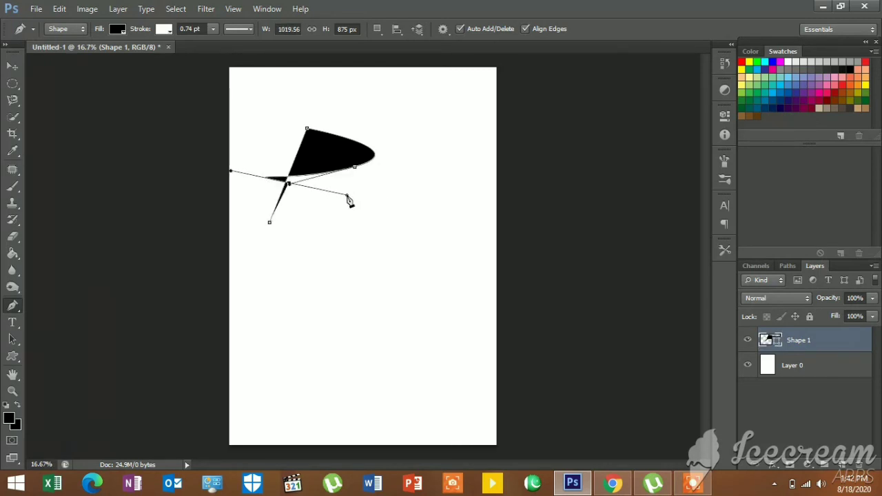
pyautogui.moveTo(348, 195); pyautogui.dragTo(353, 372)
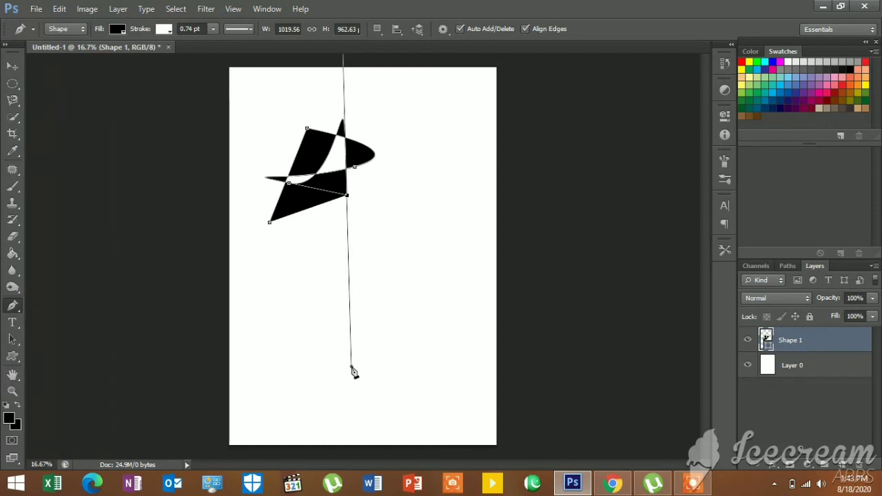
pyautogui.hotkey('ctrl', 'alt', 'z')
pyautogui.hotkey('ctrl', 'alt', 'z')
pyautogui.press('Delete')
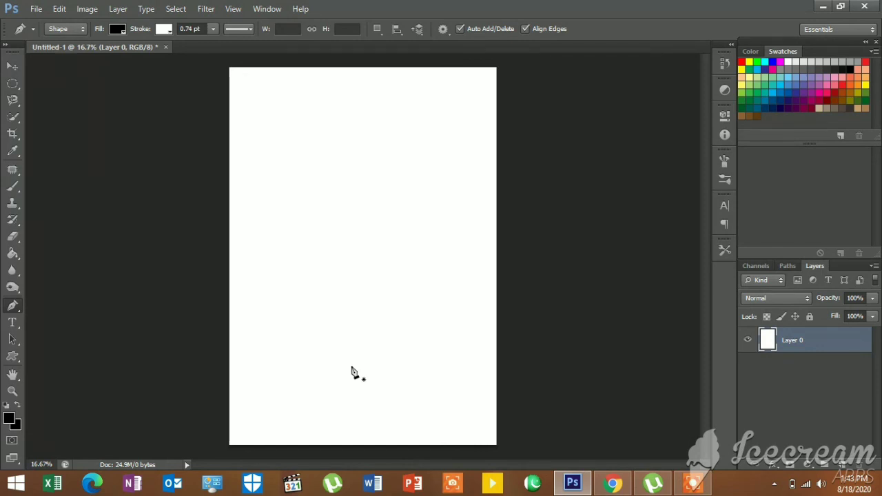
# Draw a four-cornered black shape, closing it with a drag on the first point to round its left end
pyautogui.click(288, 217)
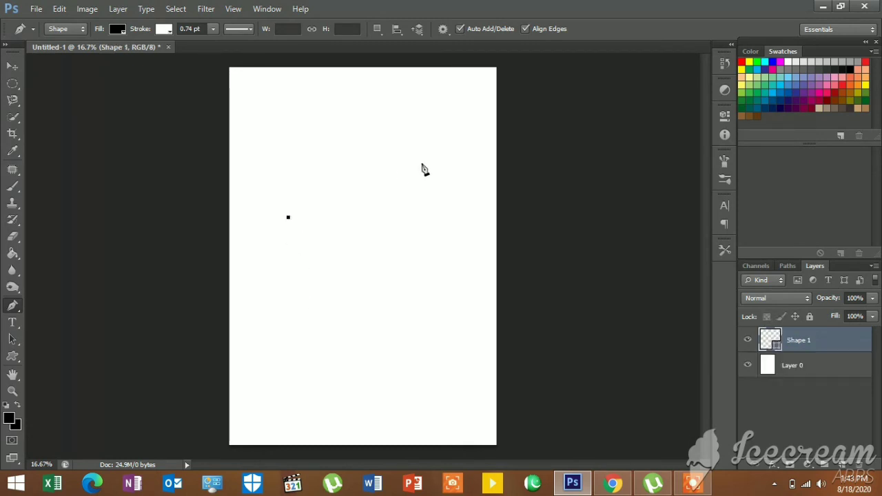
pyautogui.click(425, 164)
pyautogui.click(432, 251)
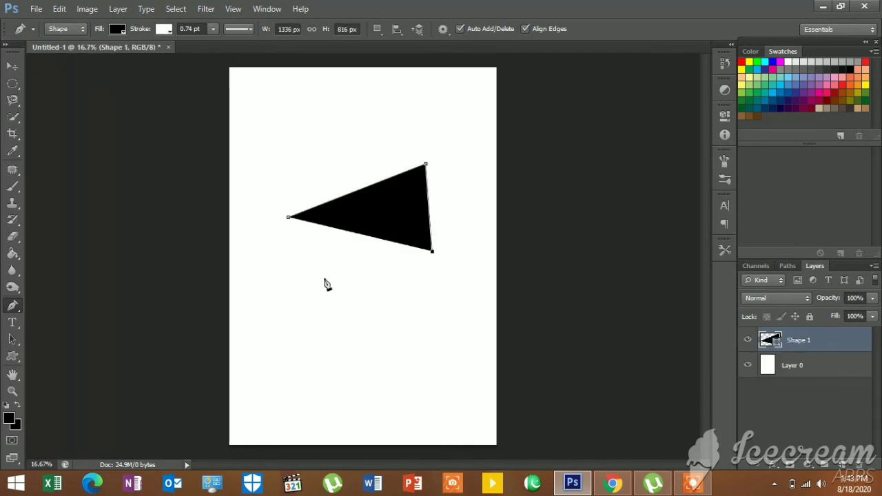
pyautogui.click(324, 278)
pyautogui.moveTo(288, 217)
pyautogui.mouseDown()
pyautogui.moveTo(356, 222)
pyautogui.moveTo(344, 223)
pyautogui.mouseUp()
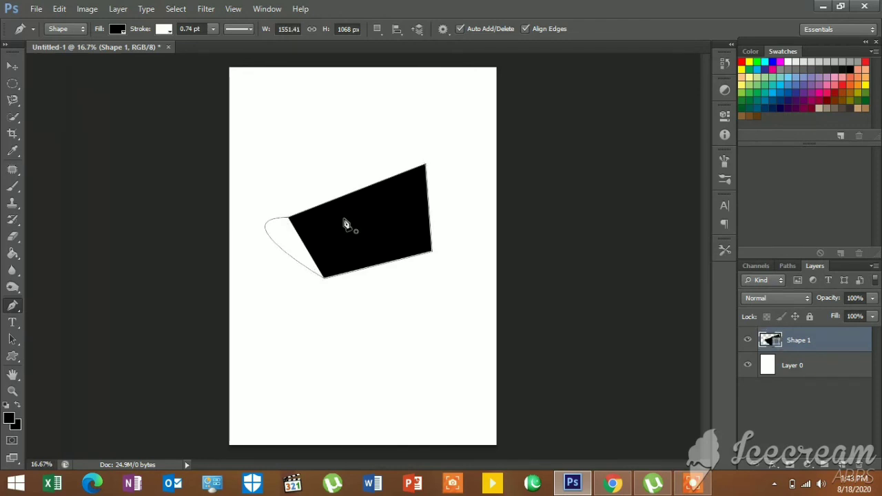
# Start Shape 2 with two points, then add a midpoint and drag it into a rounded top curve
pyautogui.click(294, 223)
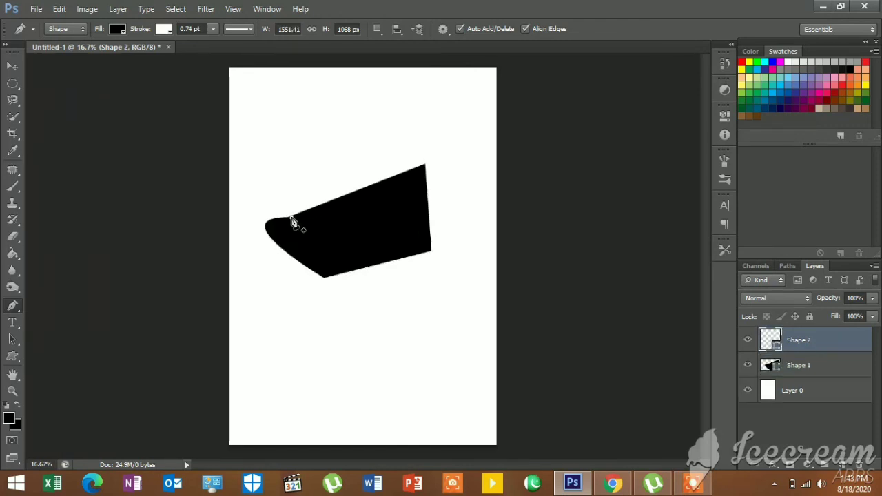
pyautogui.click(374, 246)
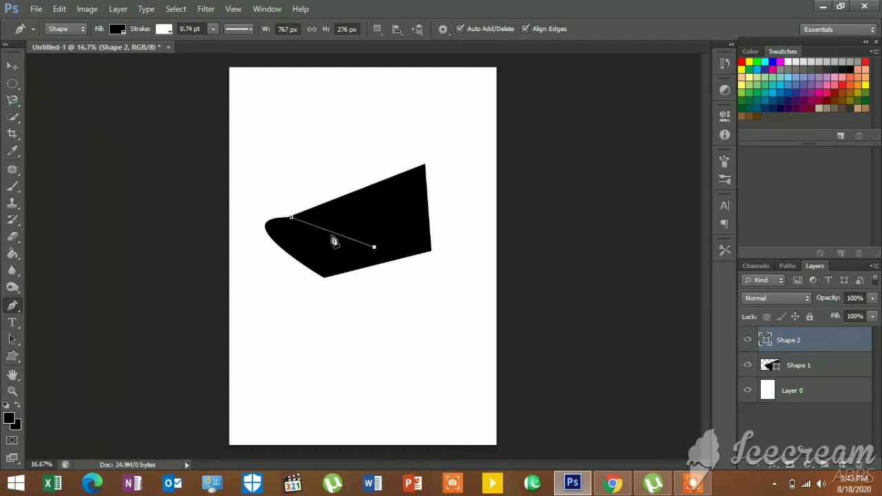
pyautogui.click(333, 233)
pyautogui.moveTo(332, 233); pyautogui.dragTo(378, 192)
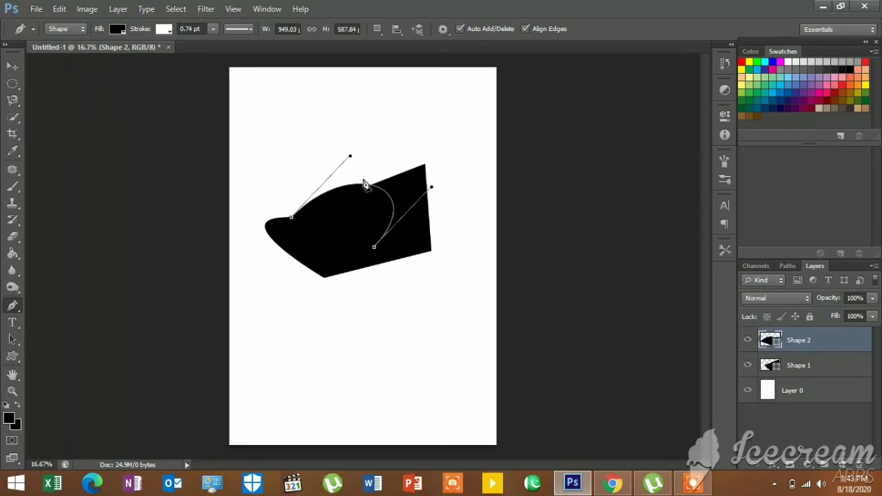
pyautogui.moveTo(351, 158); pyautogui.dragTo(457, 91)
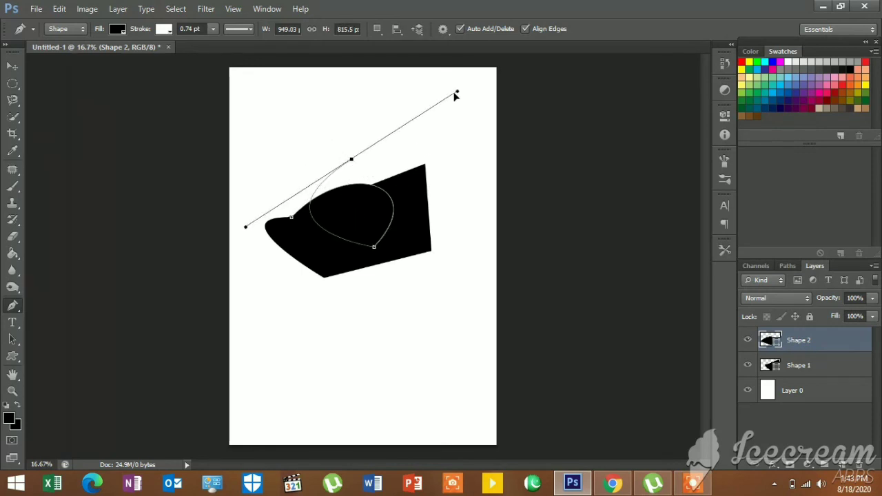
pyautogui.moveTo(457, 91); pyautogui.dragTo(453, 97)
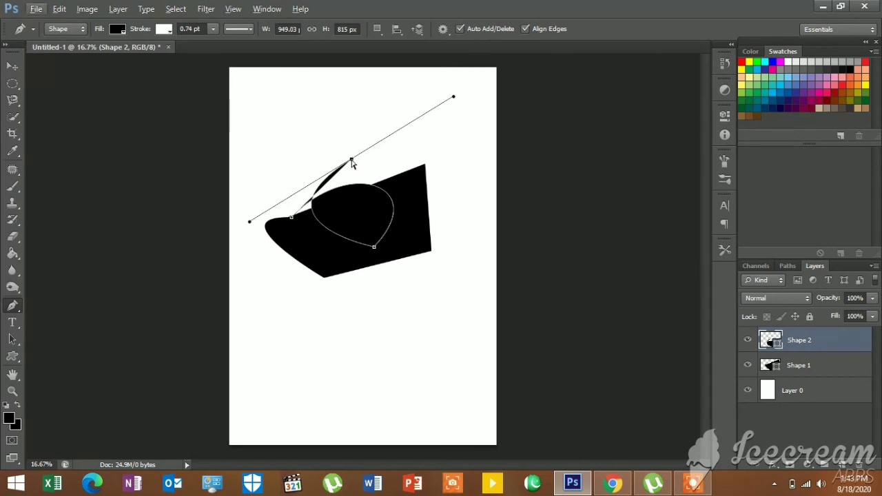
# Reshape the curve into a lower teardrop lobe and remove the last point's outgoing handle
pyautogui.moveTo(352, 160)
pyautogui.mouseDown()
pyautogui.moveTo(358, 101)
pyautogui.moveTo(358, 177)
pyautogui.moveTo(351, 98)
pyautogui.moveTo(378, 368)
pyautogui.mouseUp()
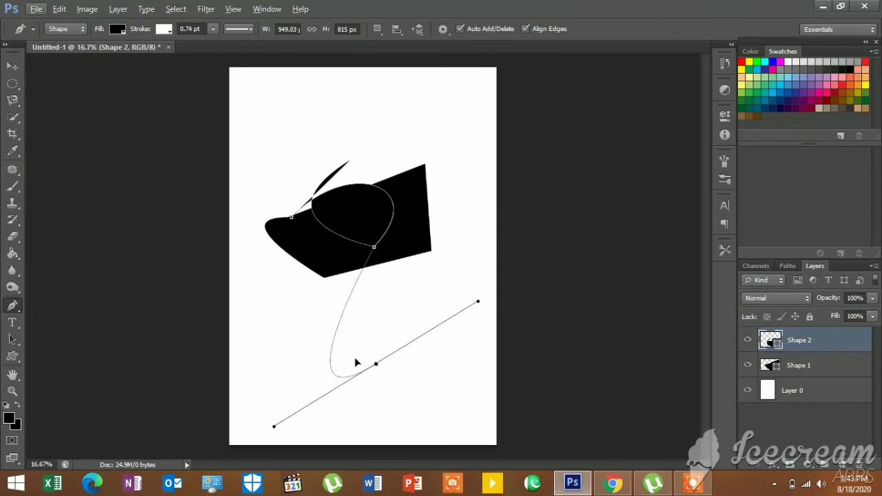
pyautogui.moveTo(376, 363)
pyautogui.mouseDown()
pyautogui.moveTo(349, 353)
pyautogui.moveTo(367, 361)
pyautogui.mouseUp()
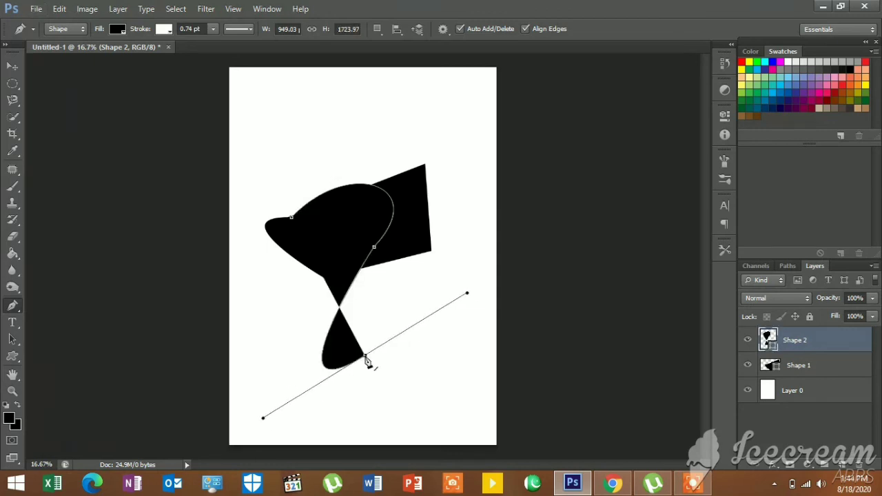
pyautogui.keyDown('alt'); pyautogui.click(366, 358); pyautogui.keyUp('alt')
pyautogui.press('alt')
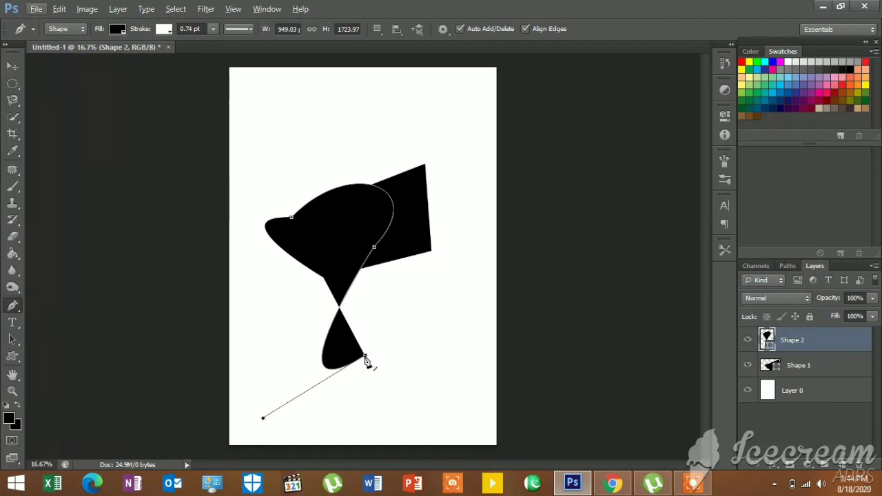
pyautogui.hotkey('ctrl', 'z')
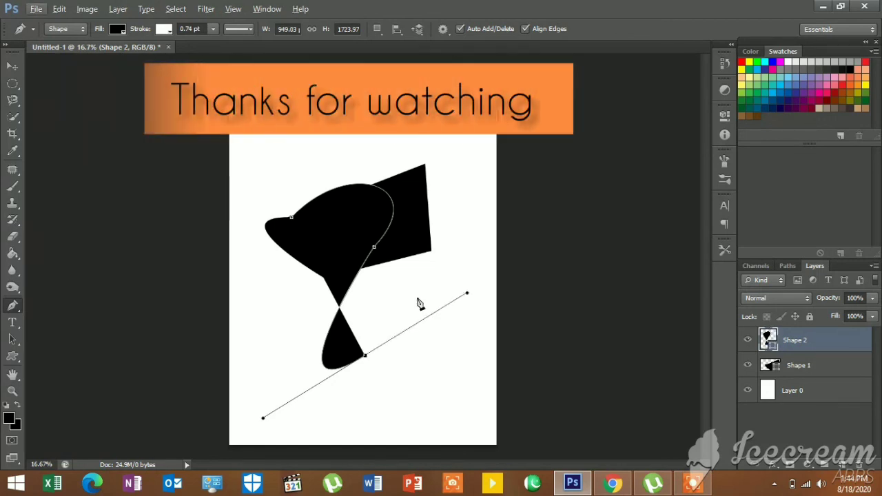